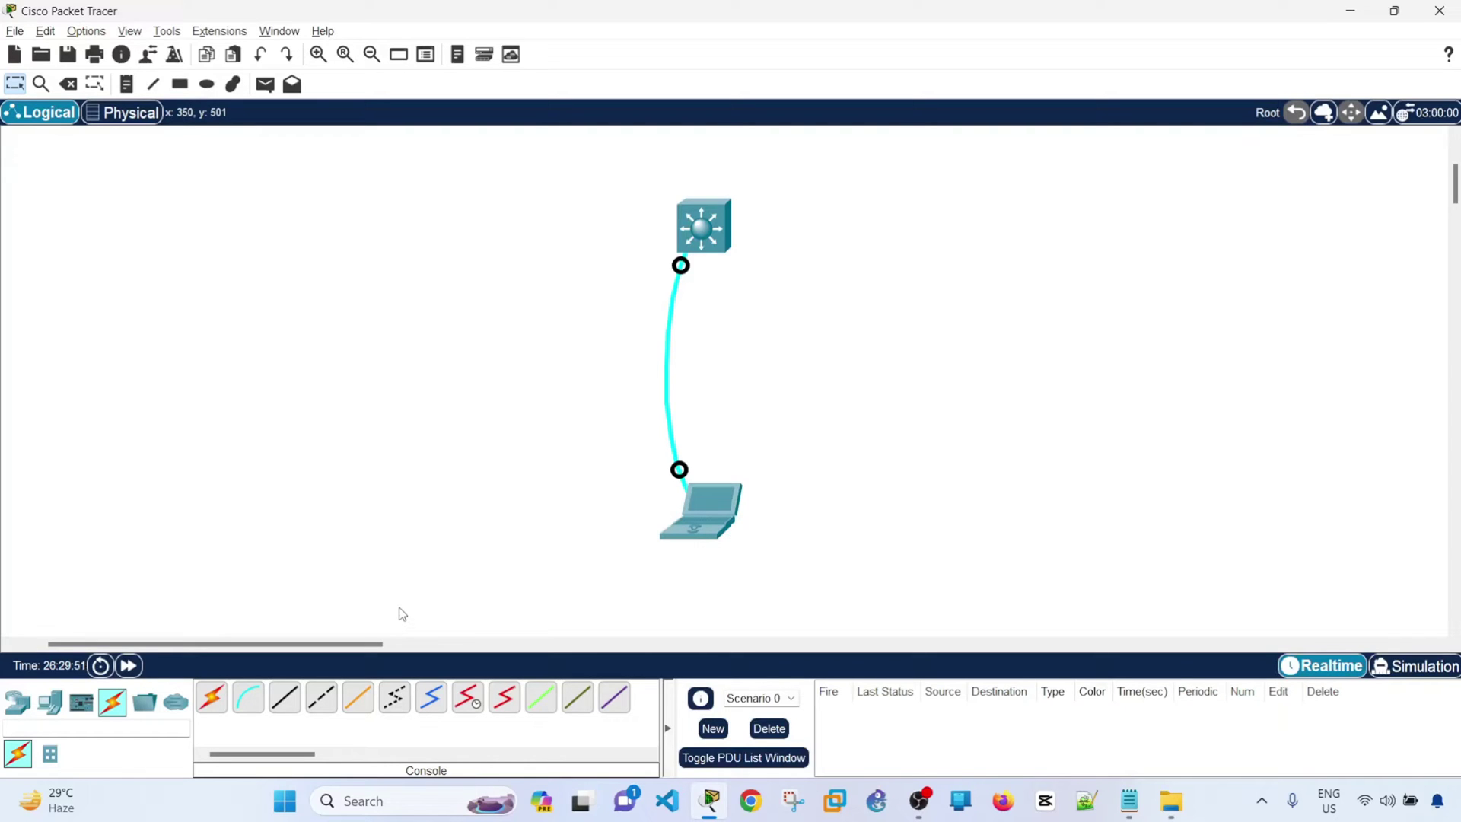
Step: Place the Notepad reset-steps guide beside Packet Tracer and highlight part of the backup step
{"action": "left_click_drag", "start_coordinate": [380, 643], "coordinate": [414, 644]}
{"action": "left_click", "coordinate": [1129, 801]}
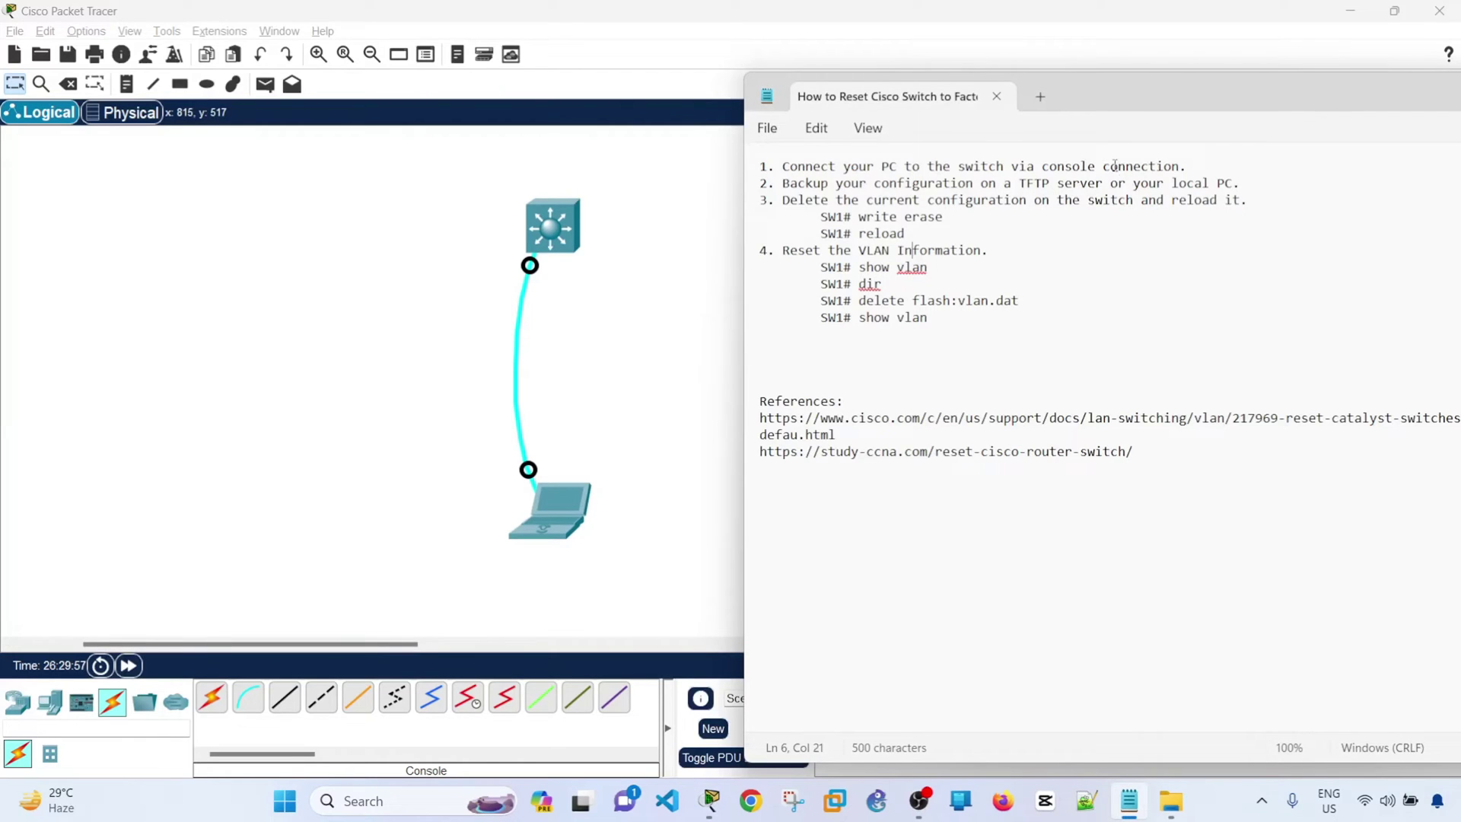
{"action": "left_click_drag", "start_coordinate": [1134, 89], "coordinate": [1126, 99]}
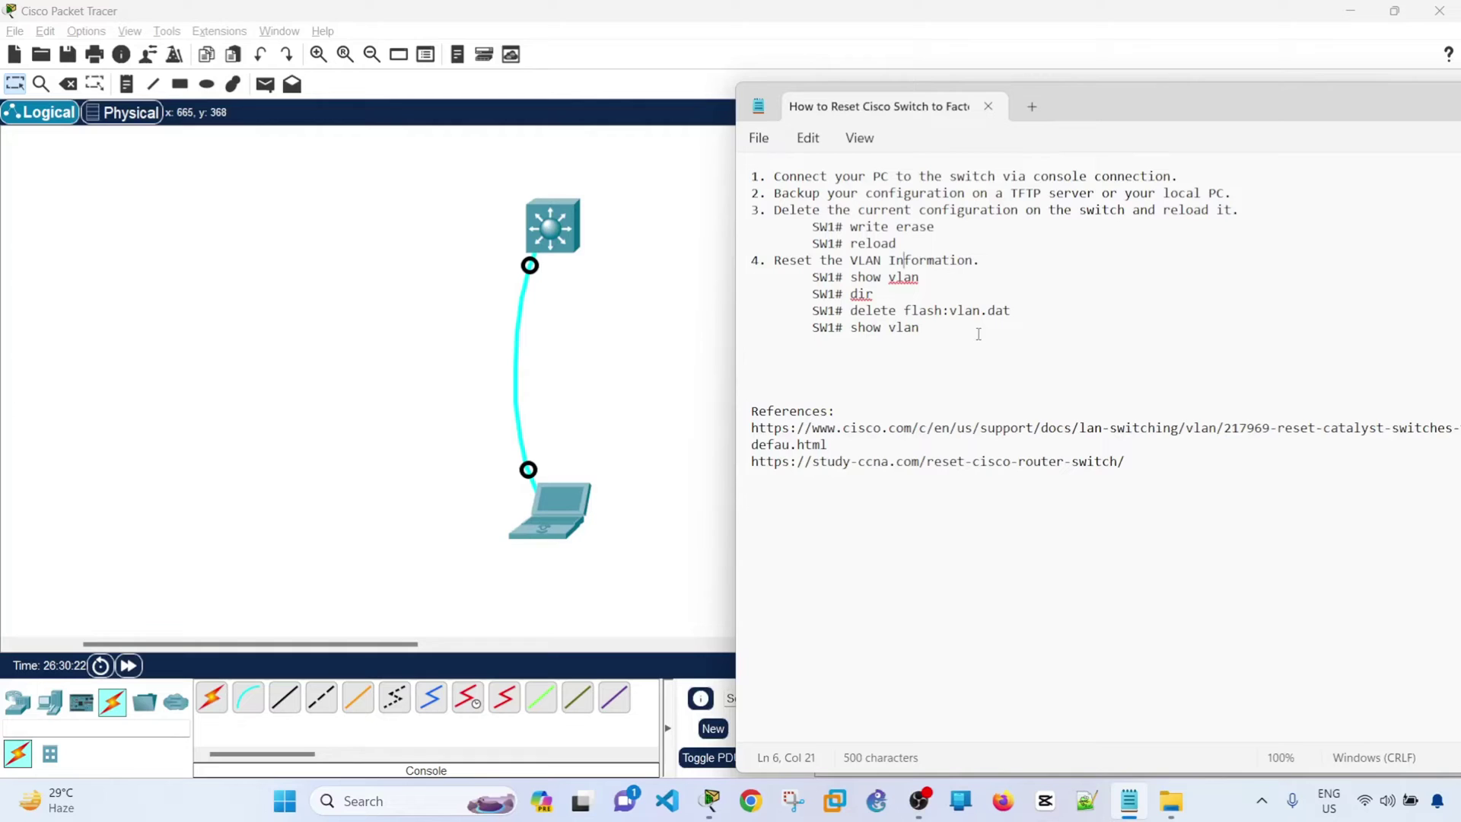
{"action": "left_click_drag", "start_coordinate": [765, 192], "coordinate": [889, 192]}
{"action": "left_click", "coordinate": [896, 193]}
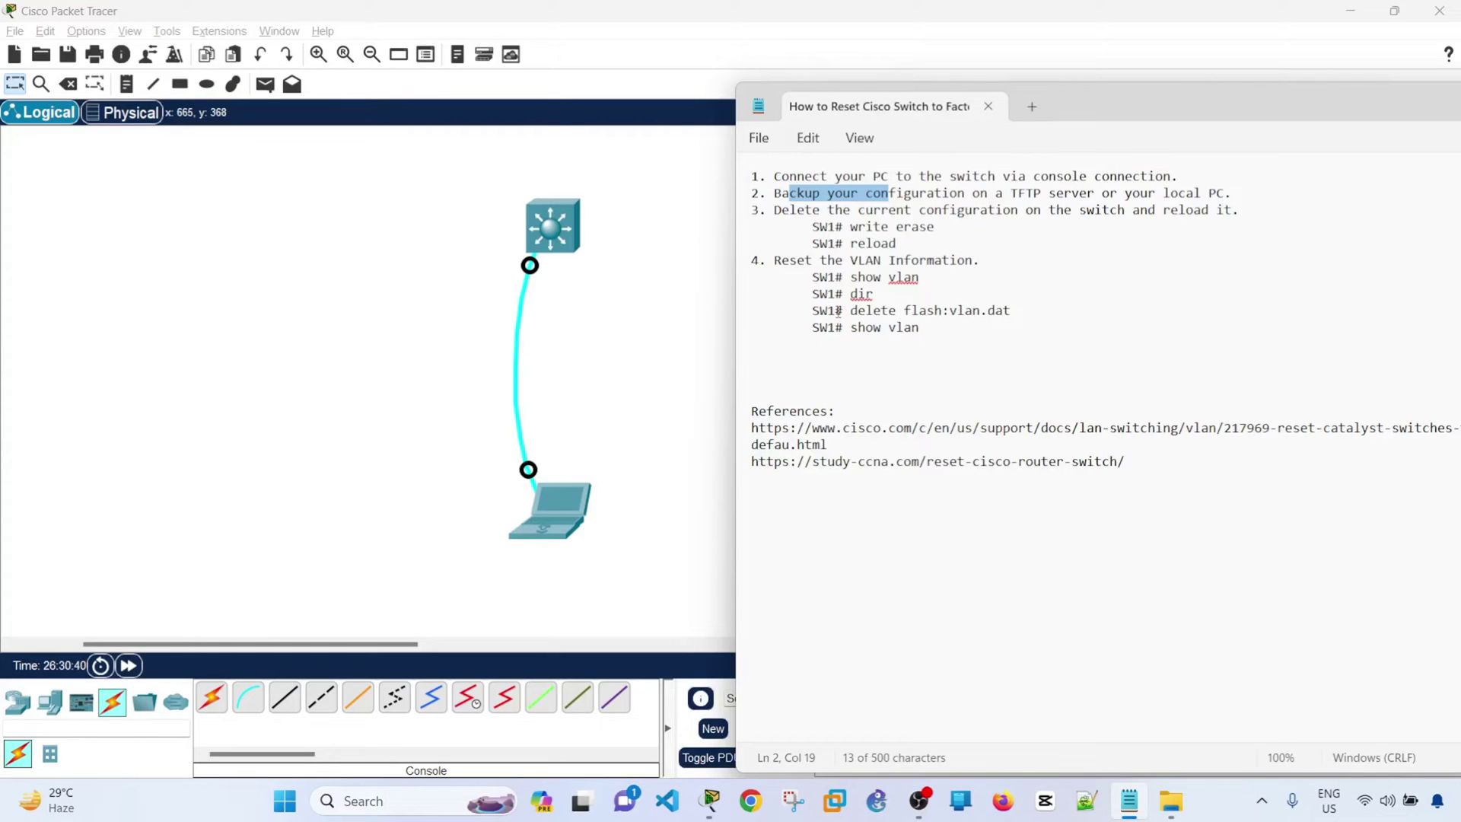
Step: Open Multilayer Switch1's CLI and get a fresh command prompt
{"action": "left_click", "coordinate": [568, 230]}
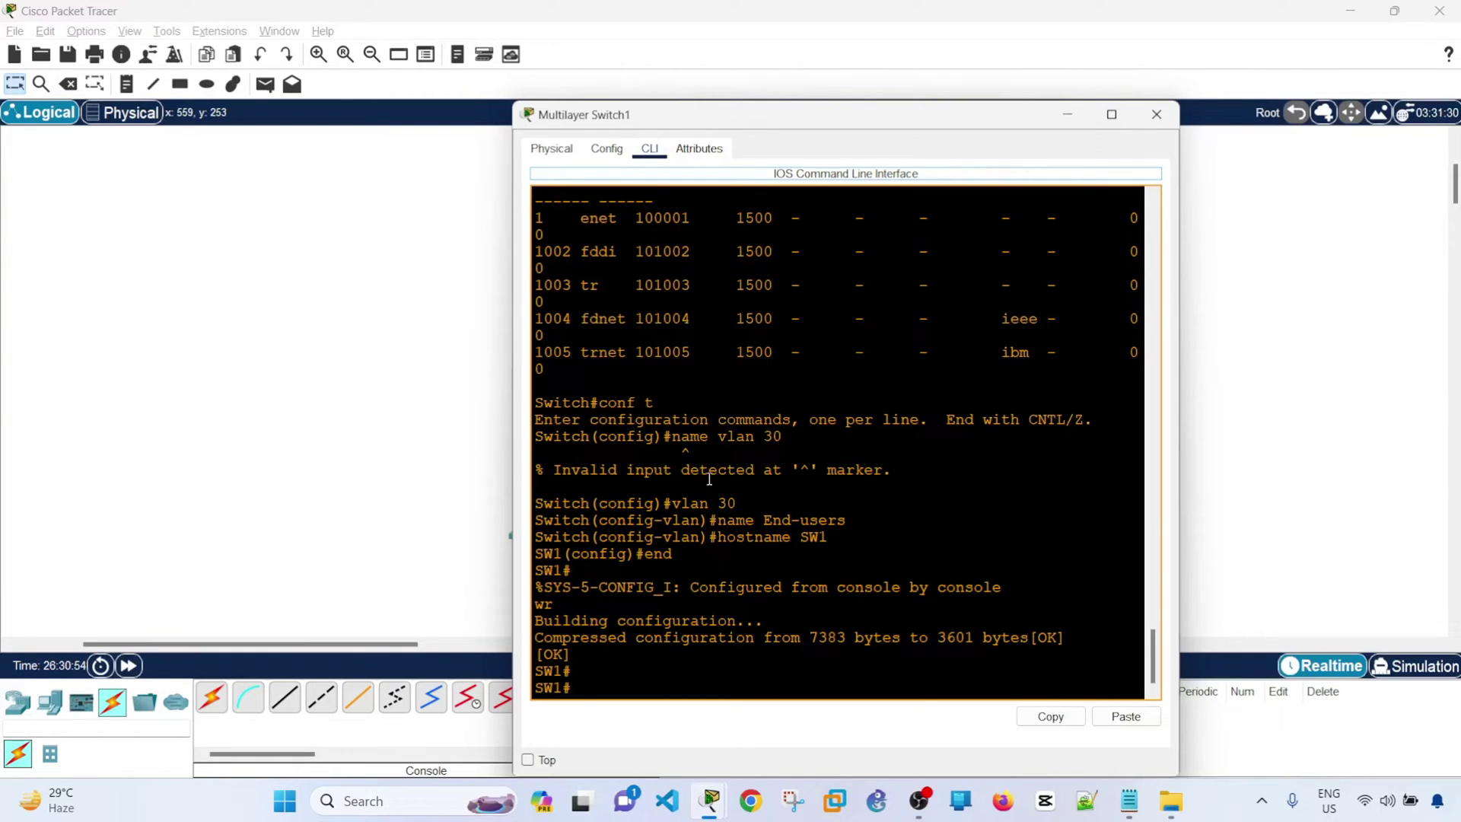
{"action": "left_click_drag", "start_coordinate": [786, 117], "coordinate": [746, 72]}
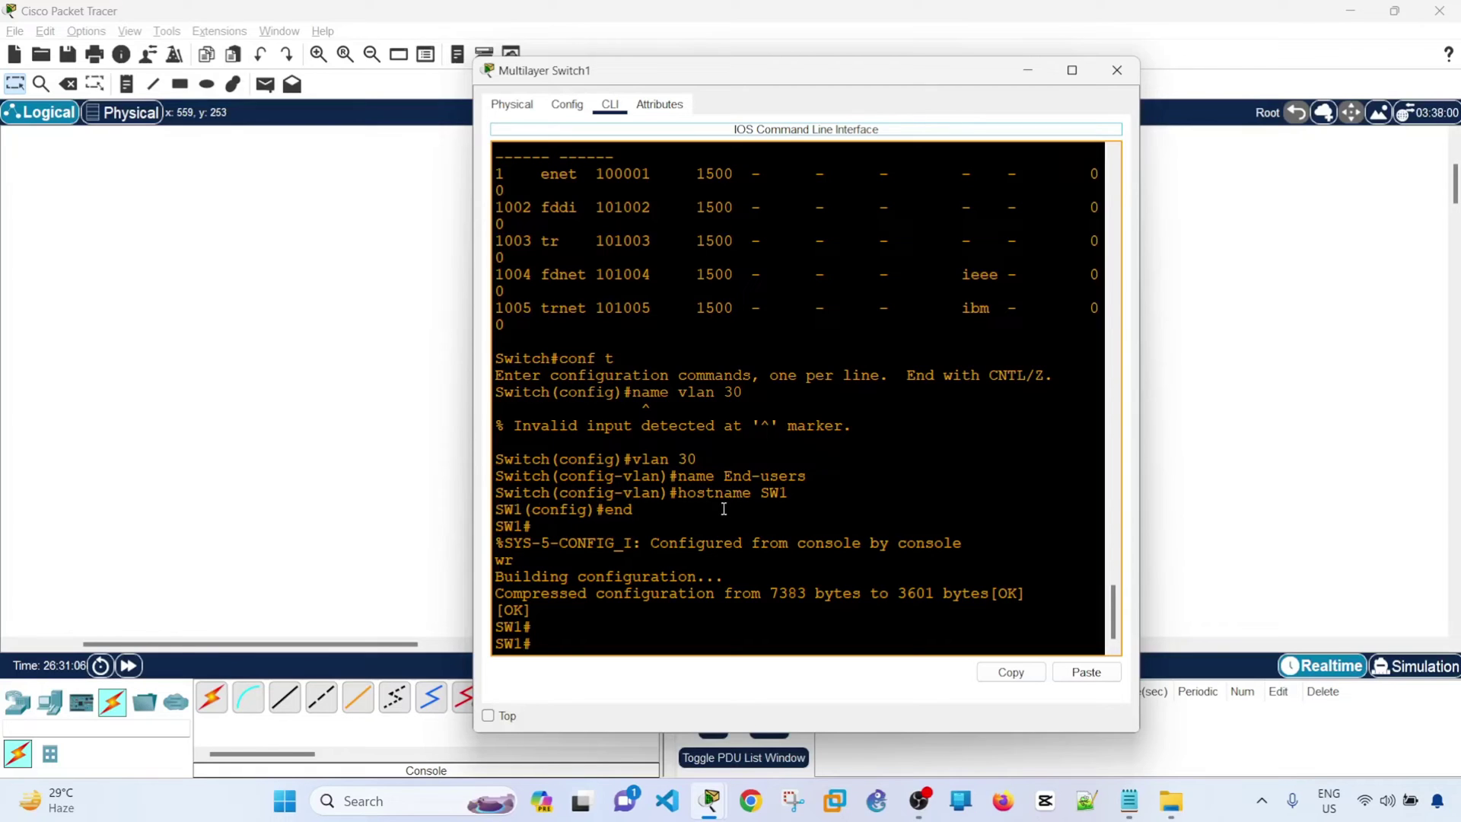
{"action": "left_click", "coordinate": [726, 643]}
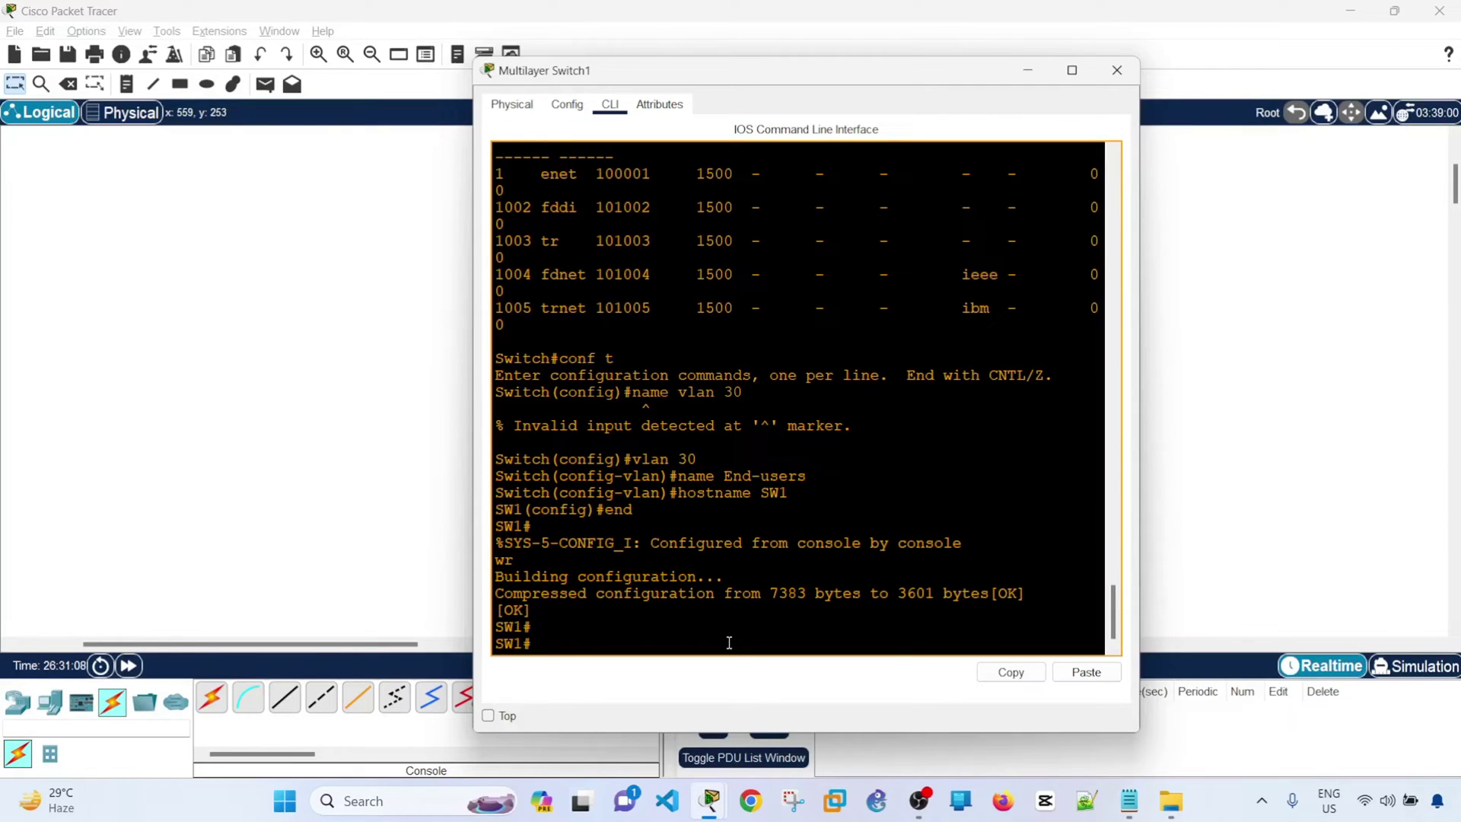
{"action": "key", "text": "Return"}
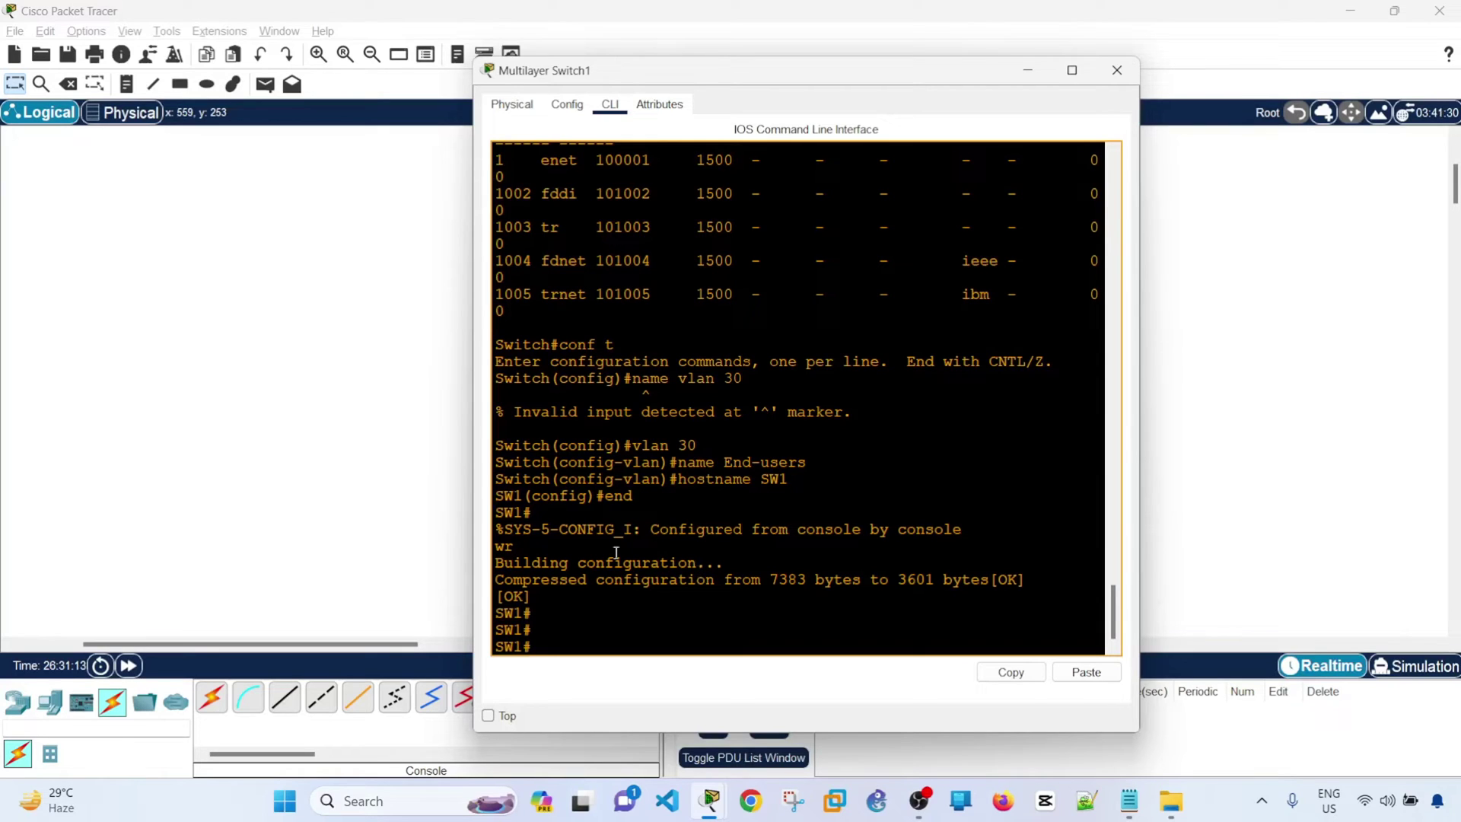
Step: Run show vlan and confirm VLAN 30 End-users is still listed
{"action": "double_click", "coordinate": [527, 444]}
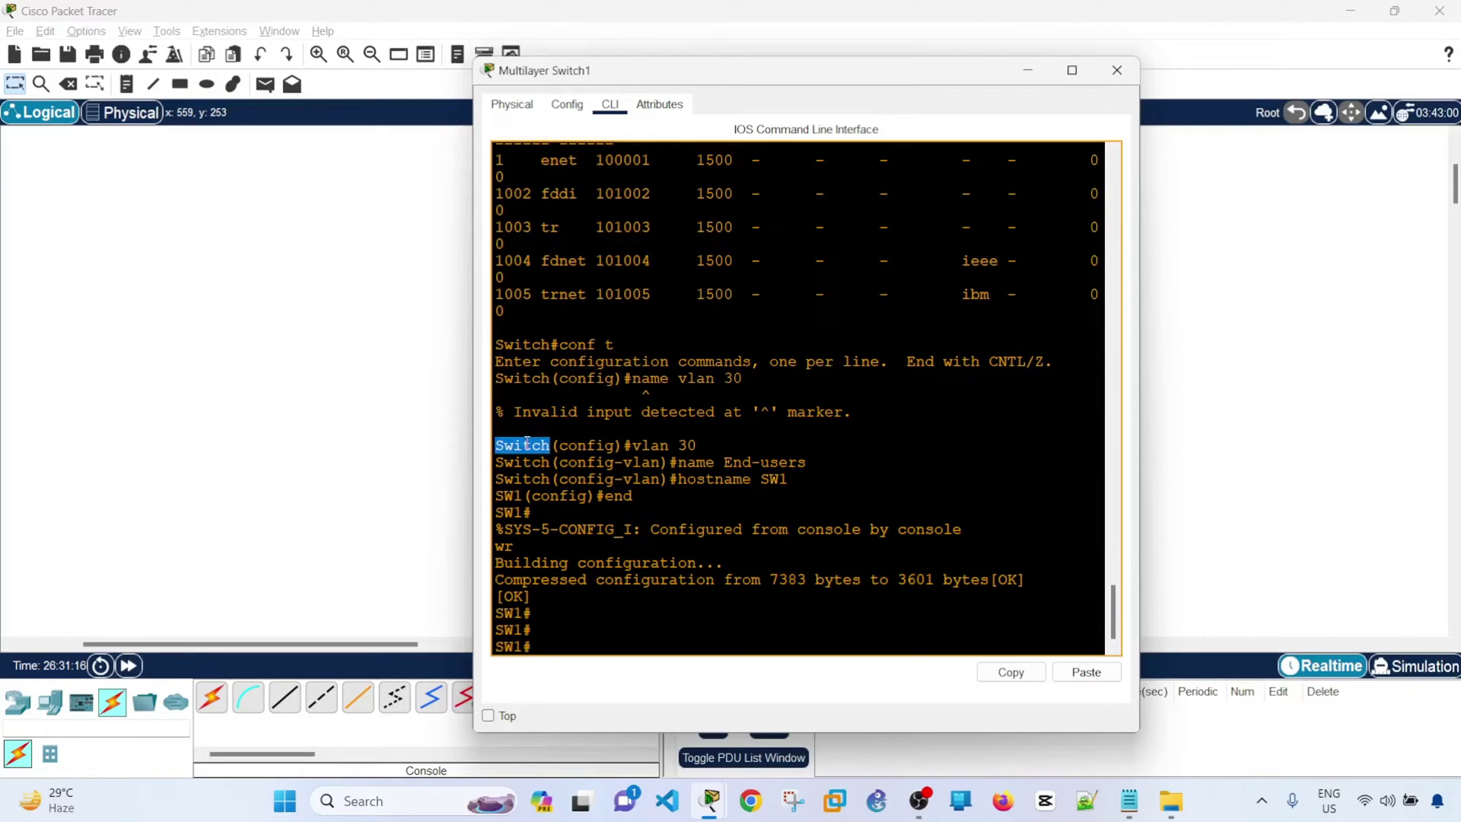
{"action": "left_click", "coordinate": [630, 639]}
{"action": "type", "text": "show vlan"}
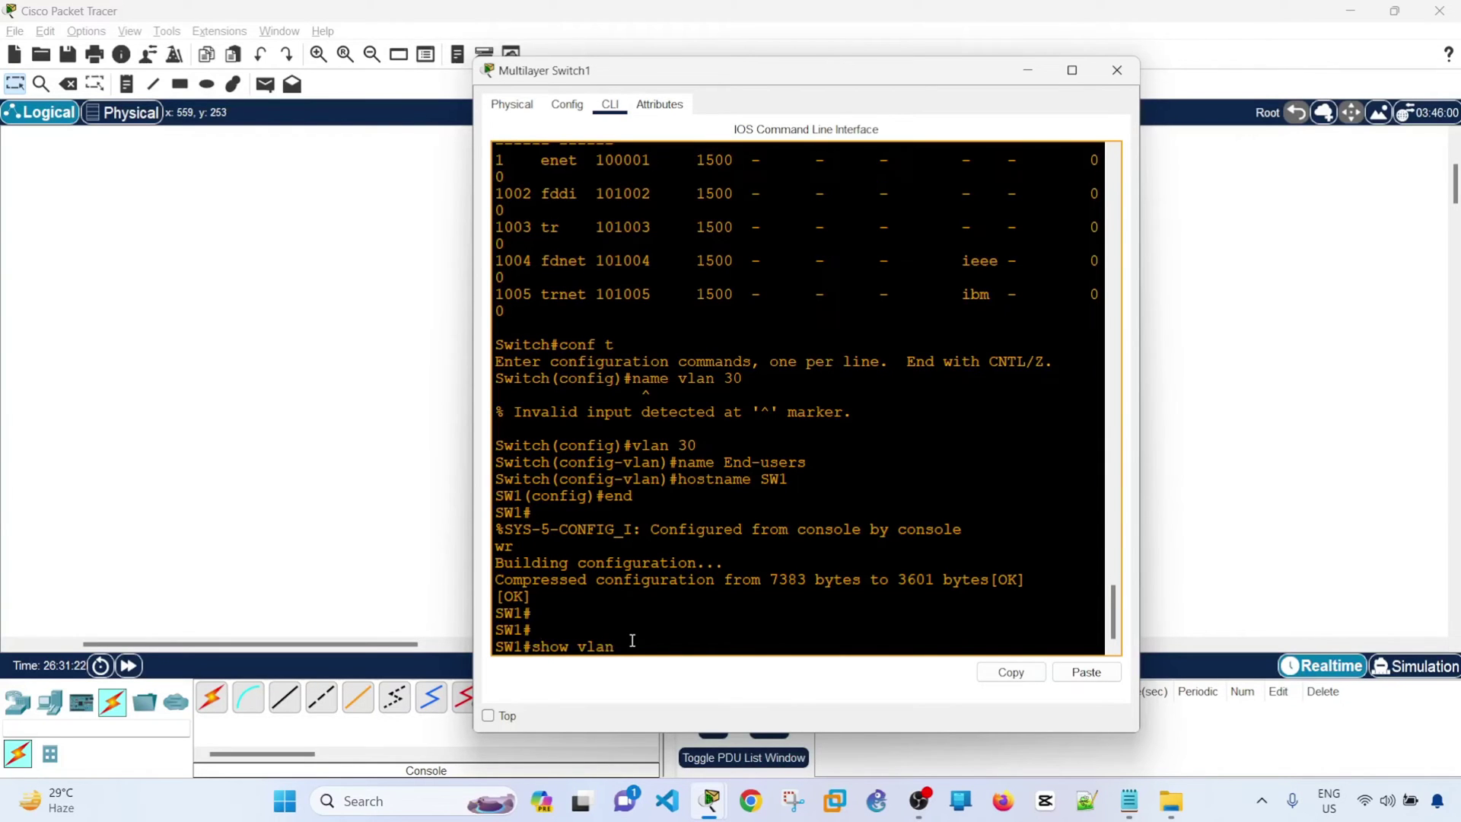
{"action": "key", "text": "Return"}
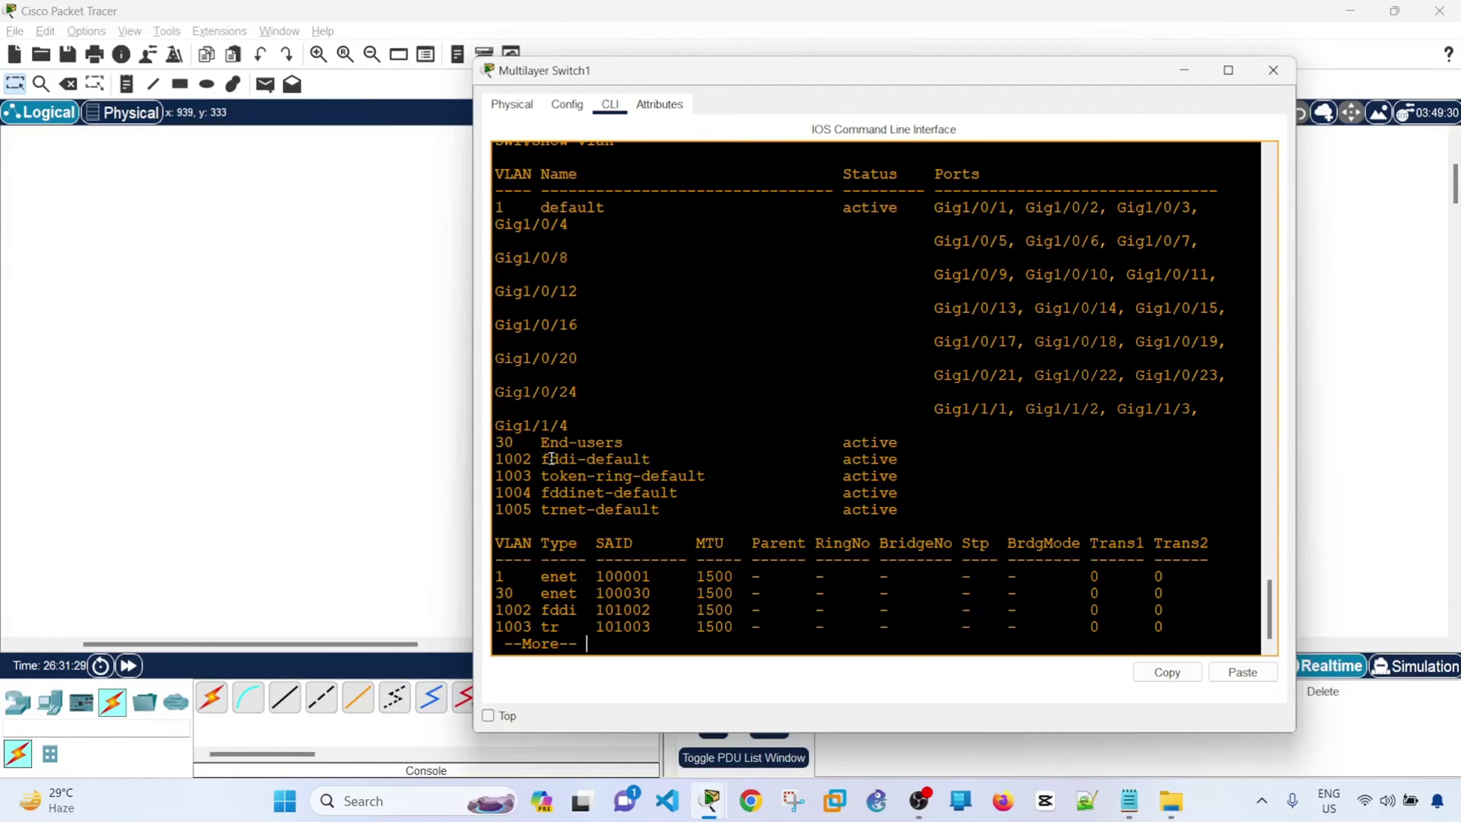
{"action": "left_click_drag", "start_coordinate": [540, 442], "coordinate": [624, 443]}
{"action": "key", "text": "ctrl+c"}
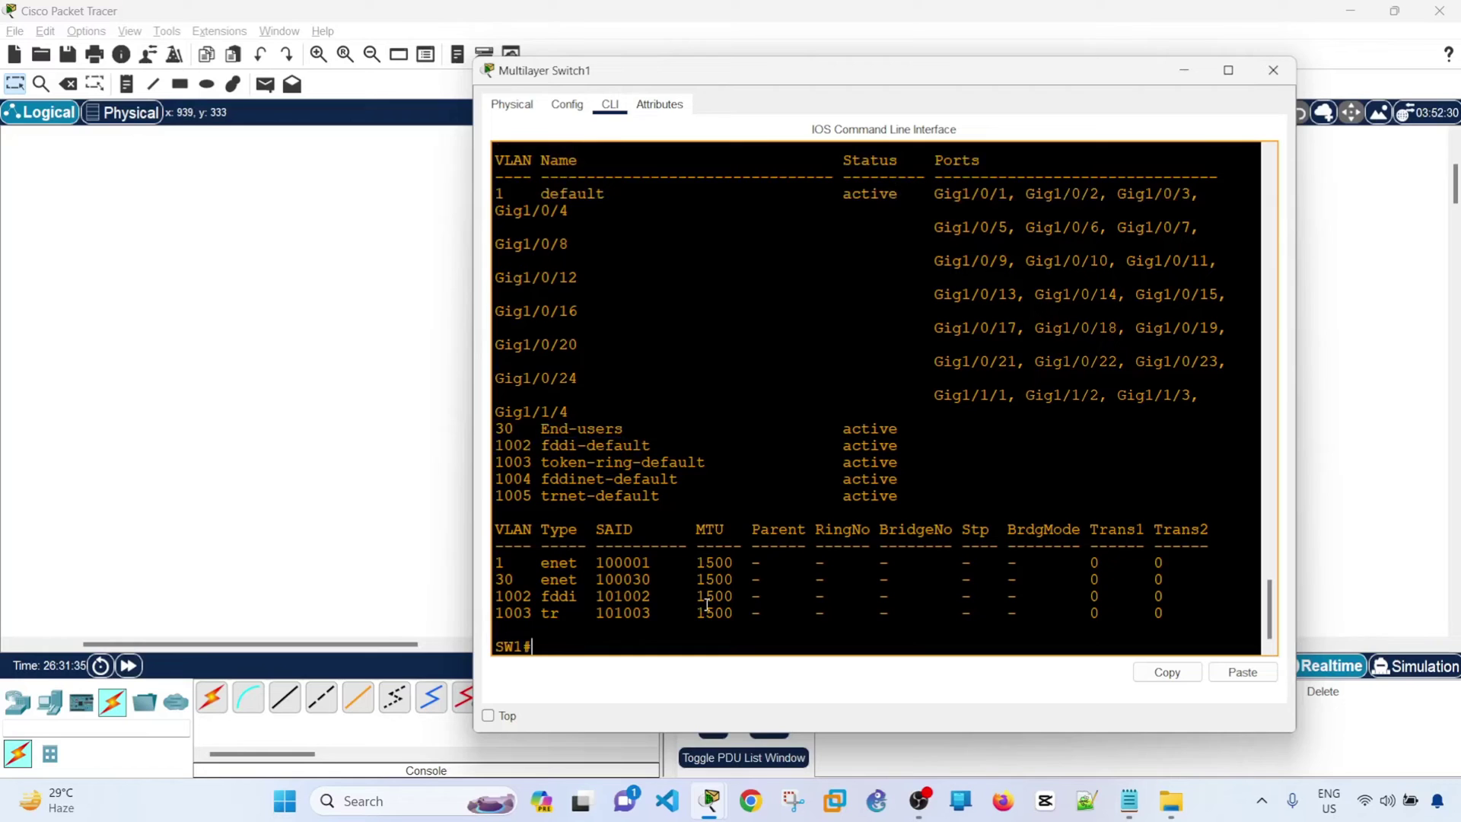
{"action": "left_click_drag", "start_coordinate": [773, 72], "coordinate": [736, 34]}
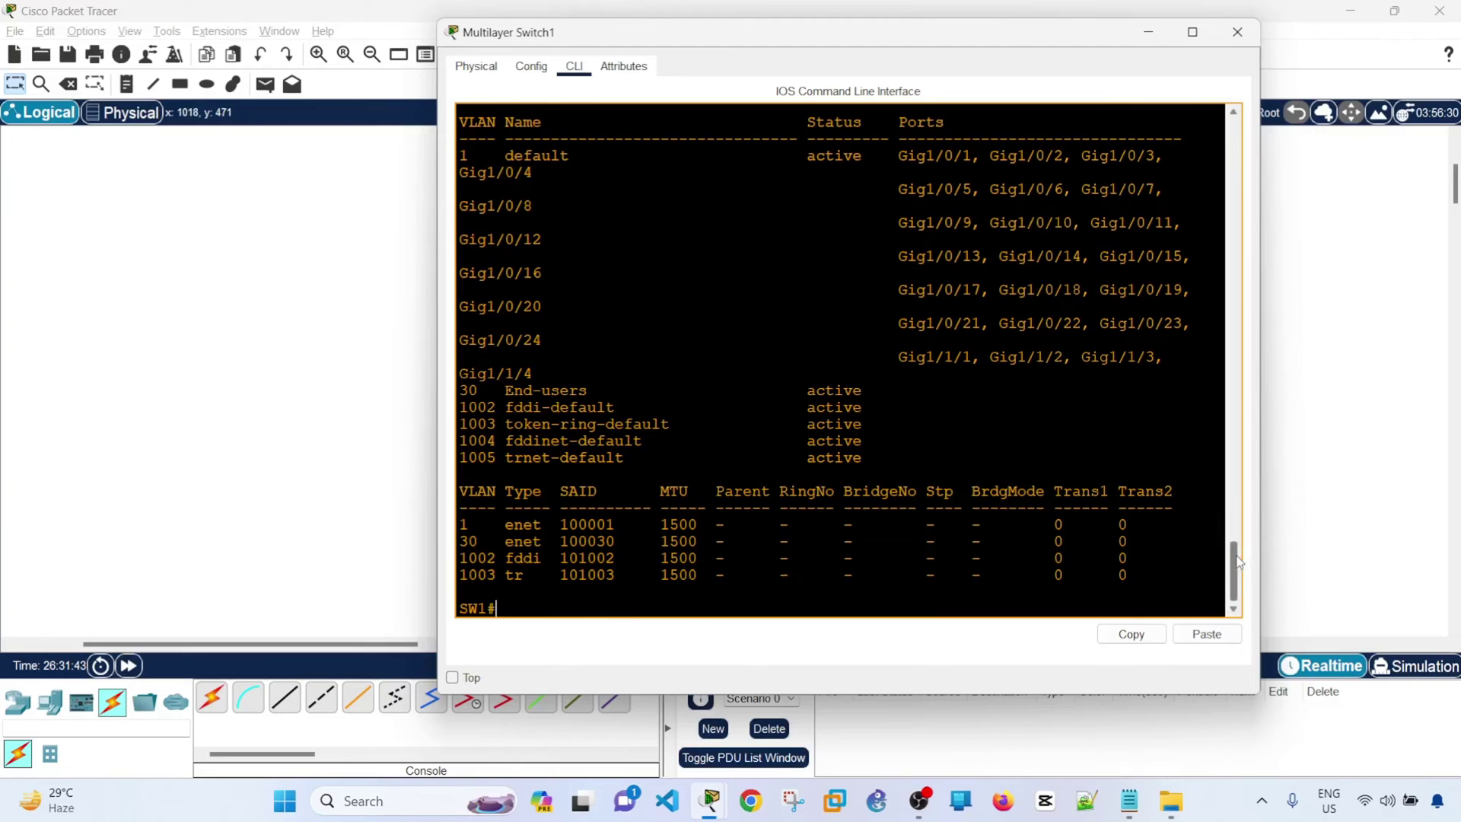
{"action": "scroll", "coordinate": [1238, 562], "scroll_direction": "down", "scroll_amount": 5}
{"action": "scroll", "coordinate": [1239, 562], "scroll_direction": "up", "scroll_amount": 6}
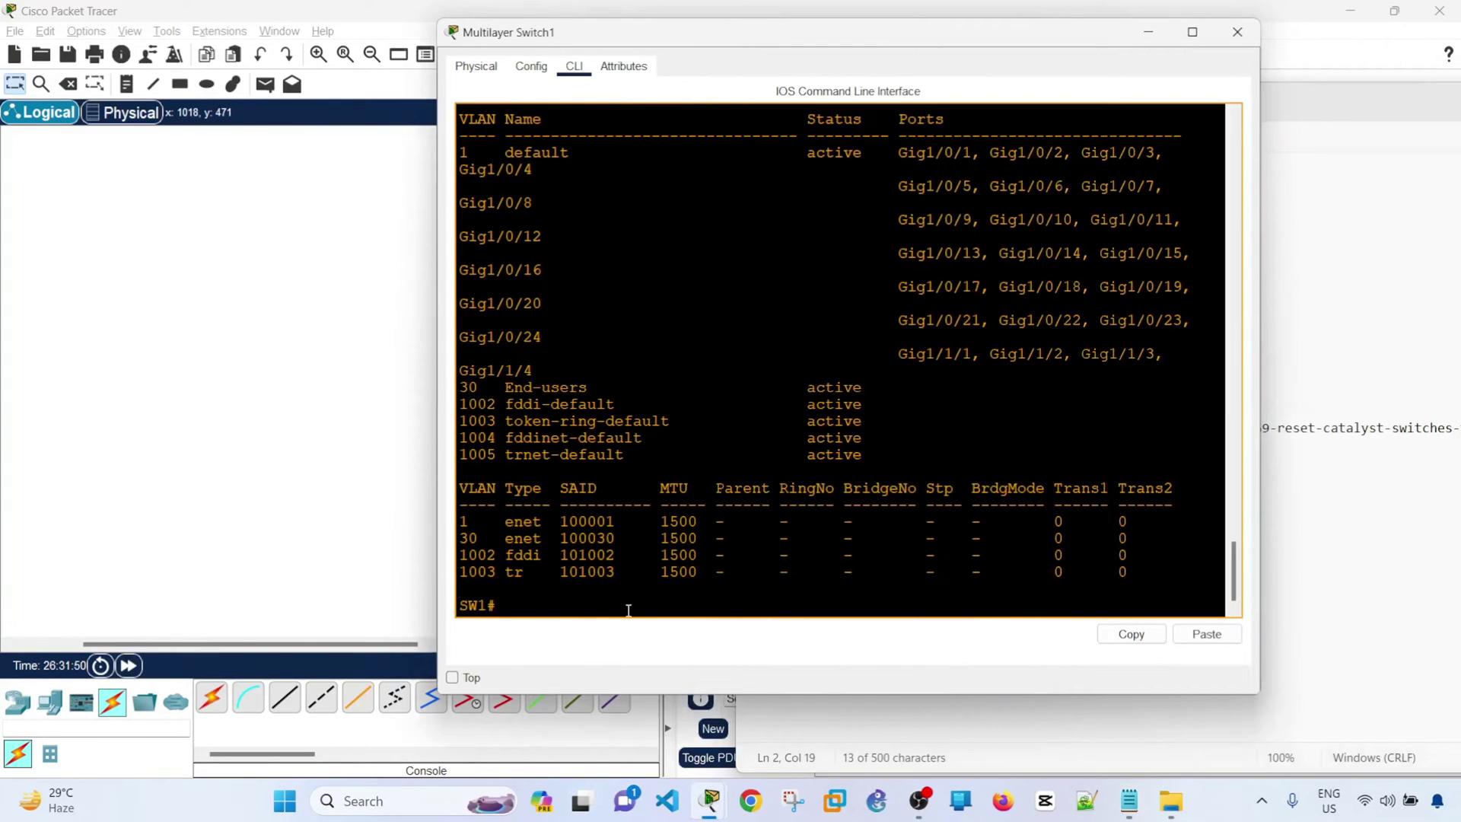
Step: Erase the switch's saved NVRAM configuration with write erase and confirm
{"action": "type", "text": "wrie"}
{"action": "key", "text": "Tab"}
{"action": "key", "text": "BackSpace"}
{"action": "type", "text": "te"}
{"action": "key", "text": "Tab"}
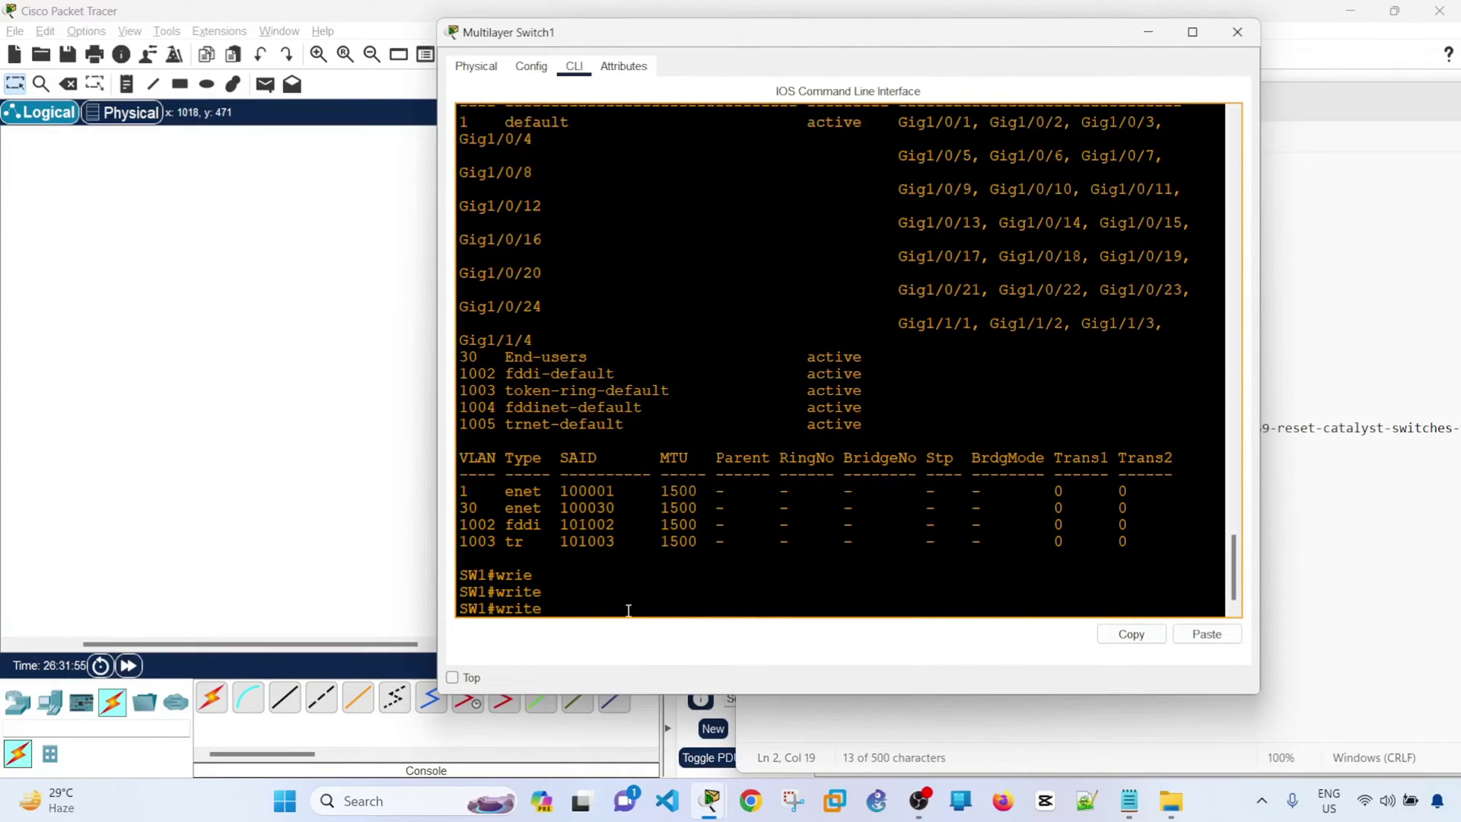
{"action": "type", "text": "er"}
{"action": "key", "text": "Tab"}
{"action": "key", "text": "Return"}
{"action": "key", "text": "Return"}
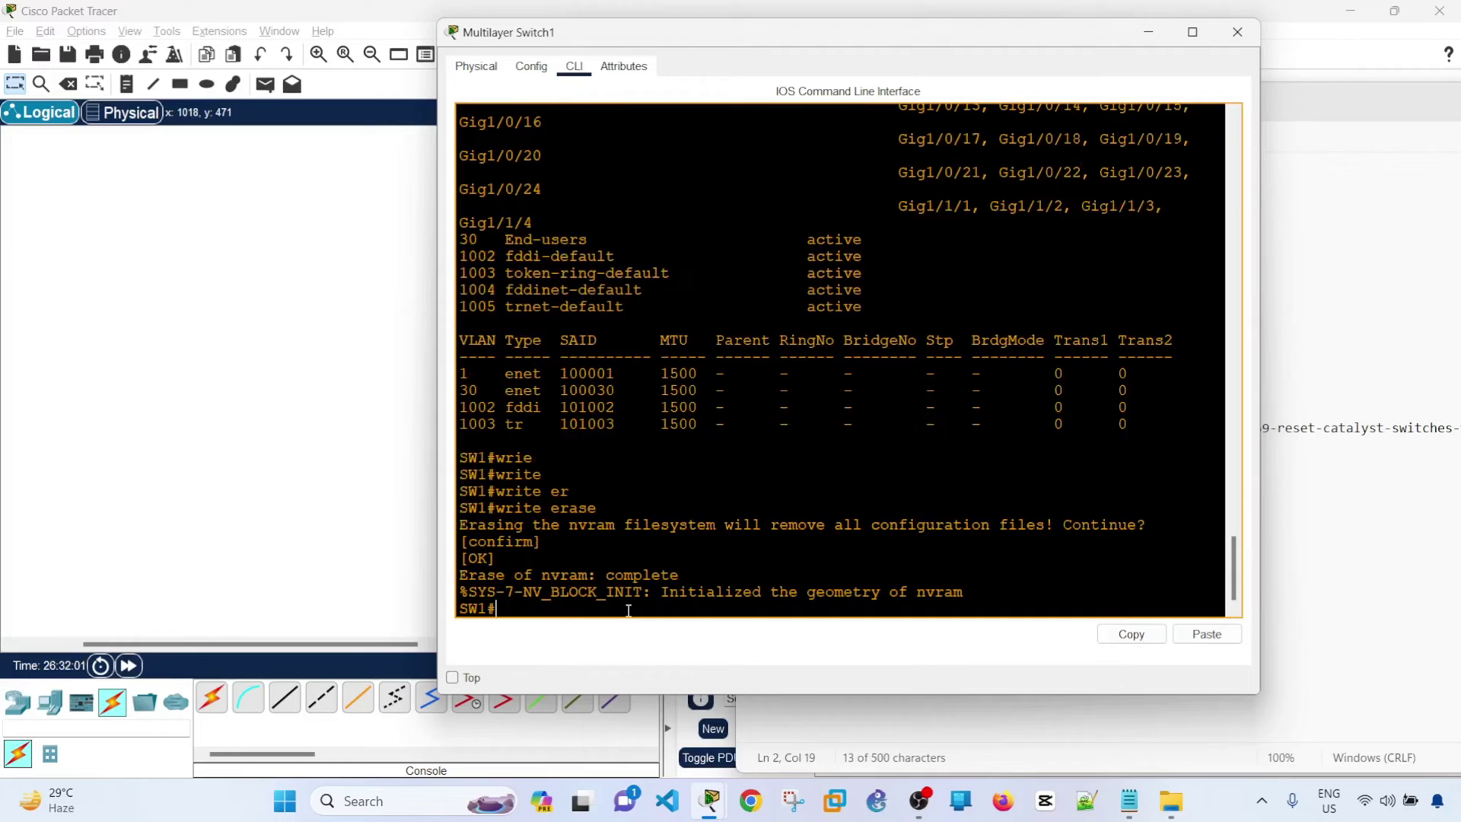
Step: Run dir and confirm vlan.dat is still listed in flash:/
{"action": "key", "text": "alt+Tab"}
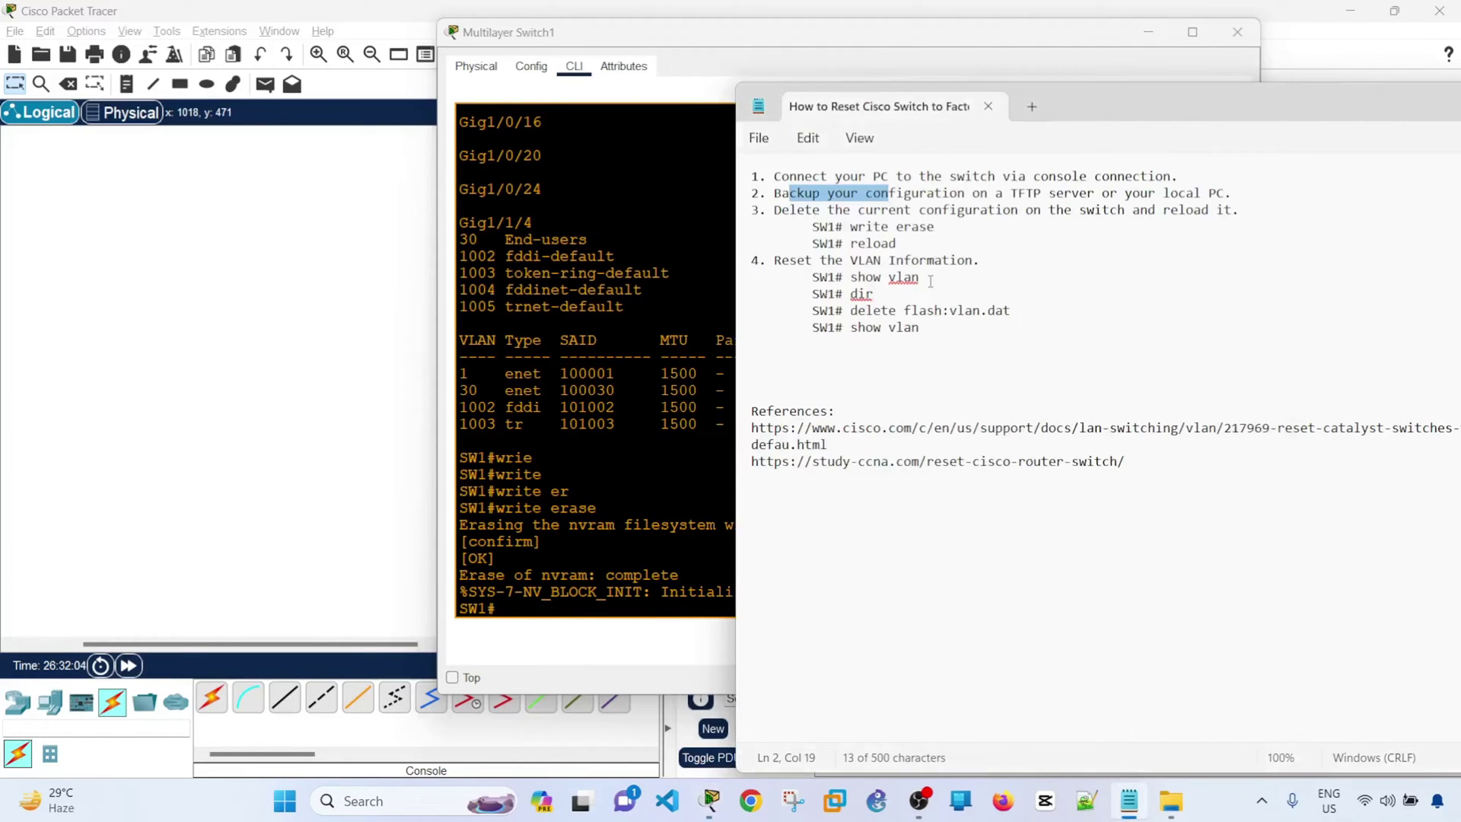
{"action": "left_click_drag", "start_coordinate": [1011, 311], "coordinate": [851, 312]}
{"action": "left_click", "coordinate": [641, 580]}
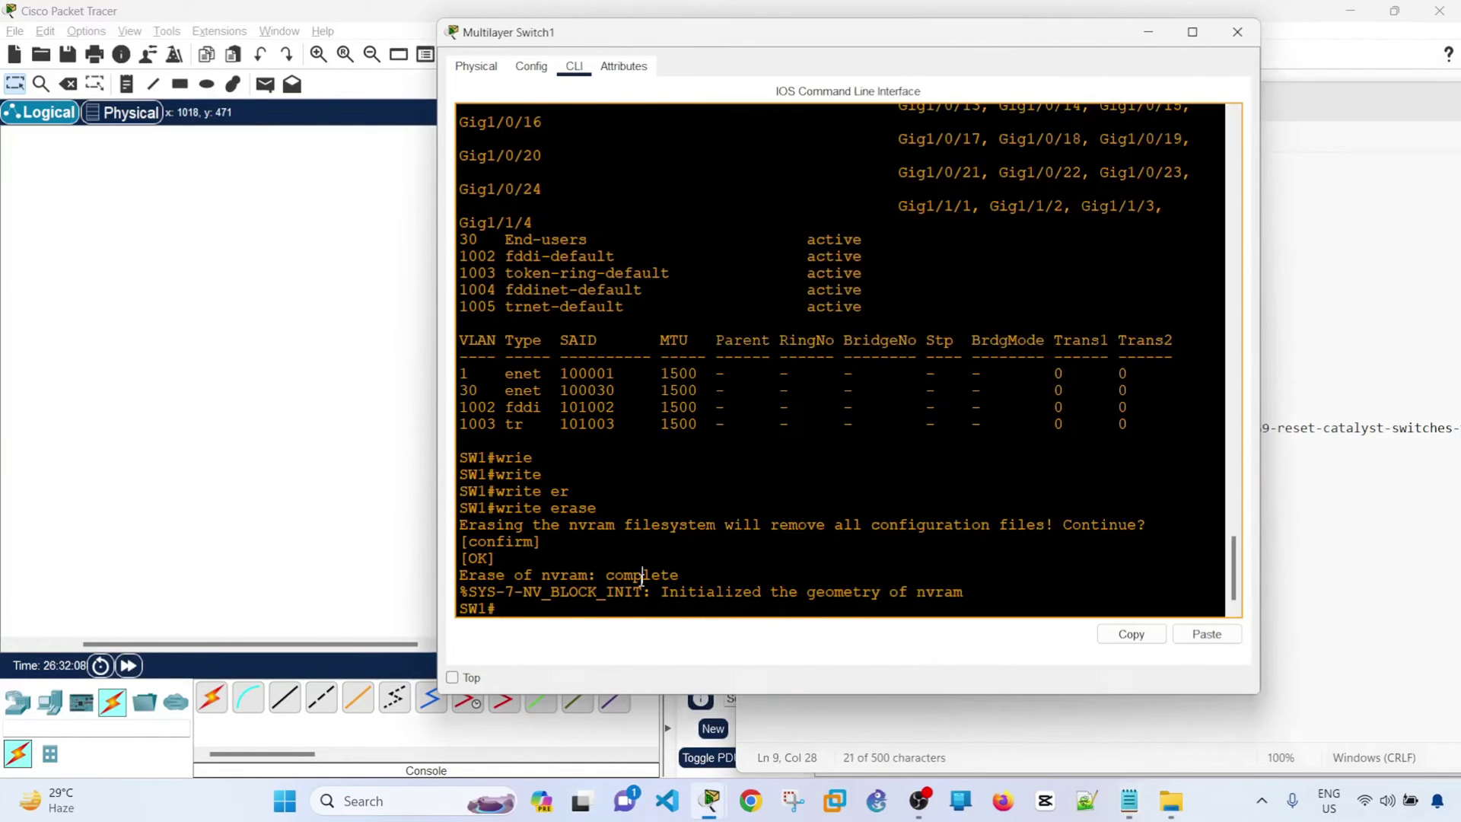
{"action": "type", "text": "dir"}
{"action": "key", "text": "Return"}
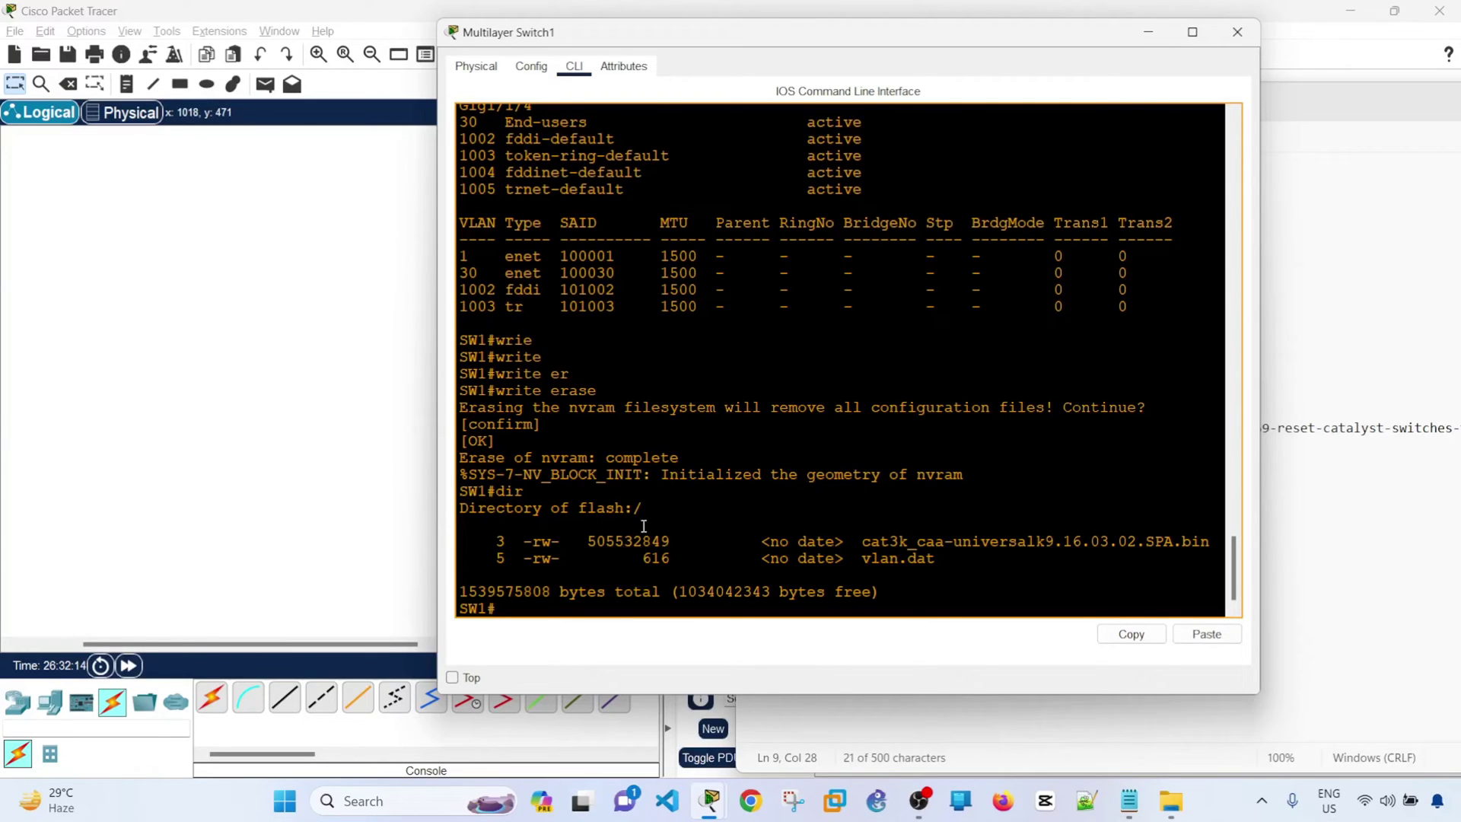
{"action": "left_click_drag", "start_coordinate": [643, 507], "coordinate": [578, 507]}
{"action": "left_click", "coordinate": [886, 557]}
{"action": "left_click_drag", "start_coordinate": [942, 562], "coordinate": [864, 554]}
Step: Paste 'delete flash:vlan.dat' from the guide into the CLI and confirm the deletion
{"action": "key", "text": "alt+Tab"}
{"action": "left_click", "coordinate": [956, 403]}
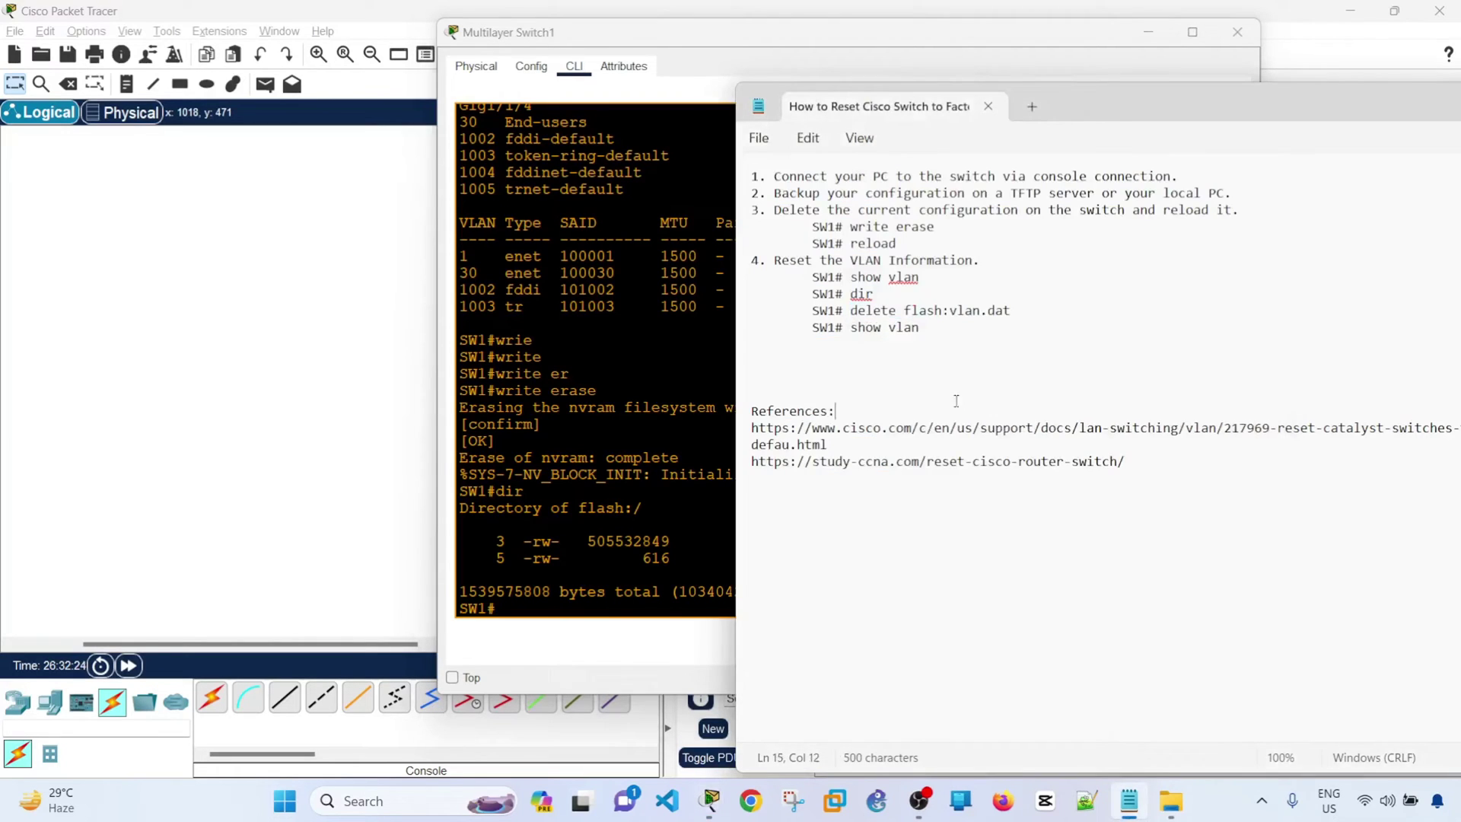
{"action": "left_click_drag", "start_coordinate": [1016, 312], "coordinate": [853, 316]}
{"action": "key", "text": "ctrl+c"}
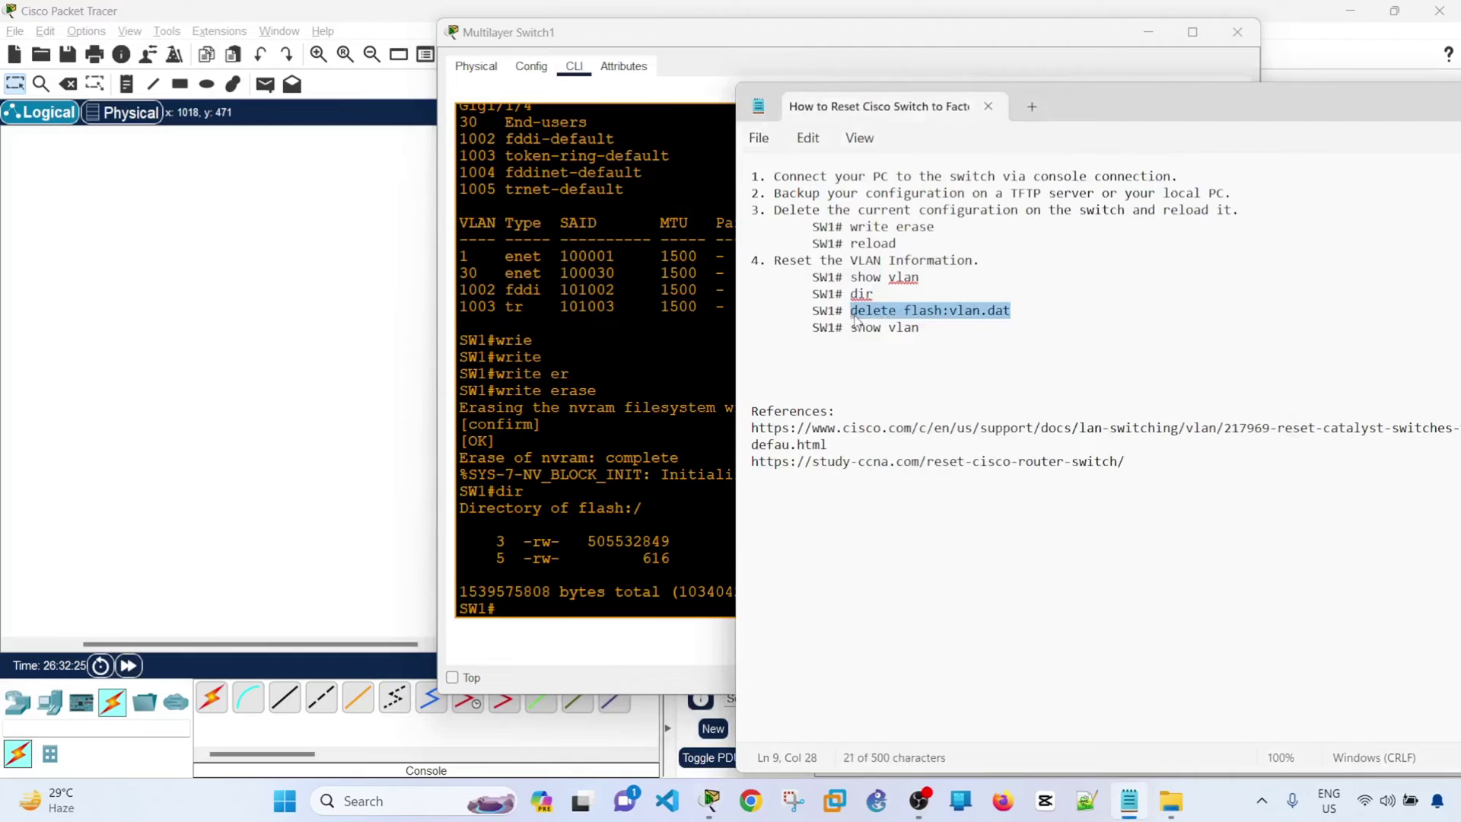
{"action": "key", "text": "alt+Tab"}
{"action": "right_click", "coordinate": [630, 533]}
{"action": "left_click", "coordinate": [686, 566]}
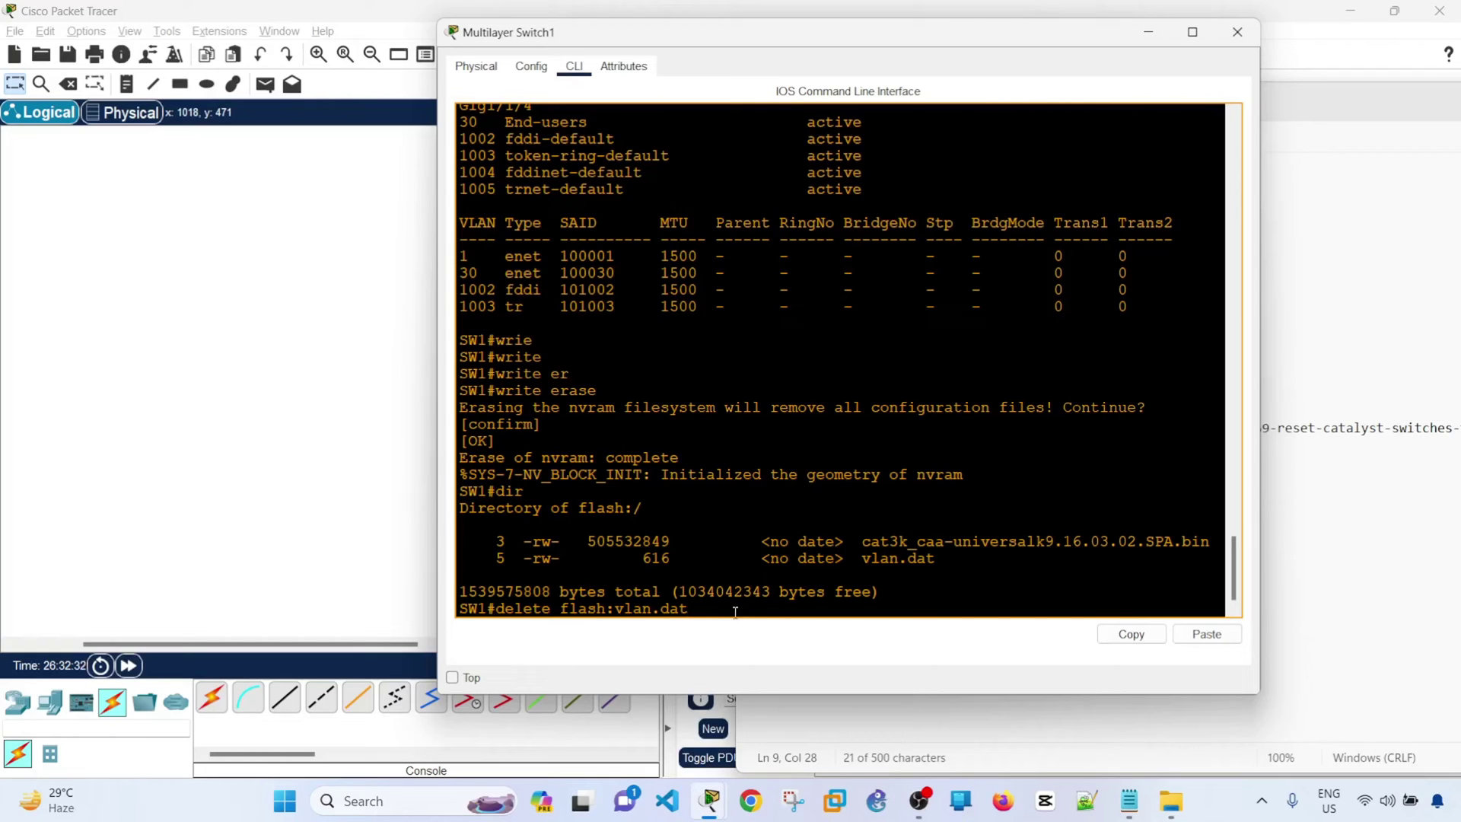
{"action": "key", "text": "Return"}
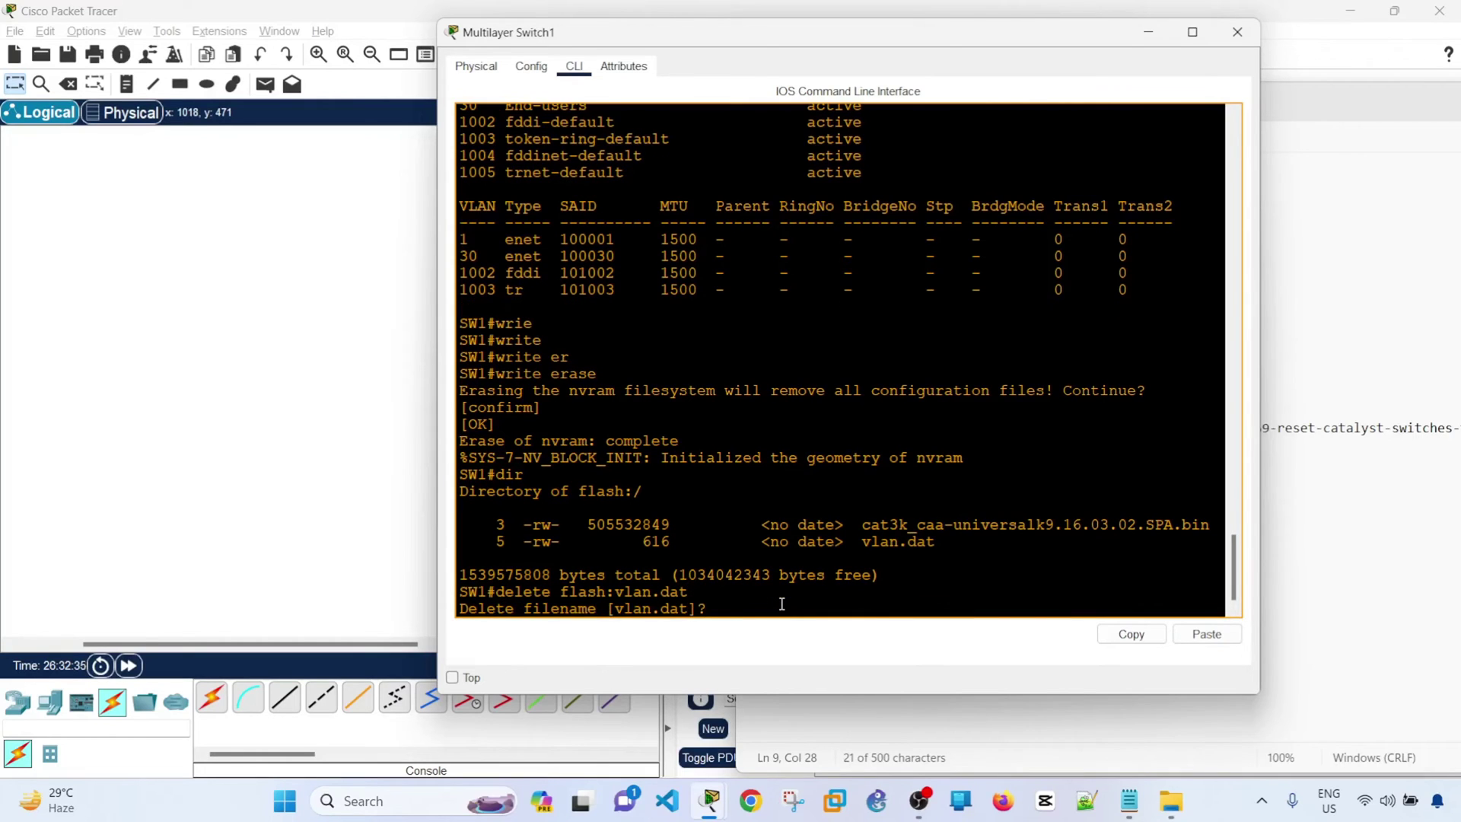
{"action": "key", "text": "Return"}
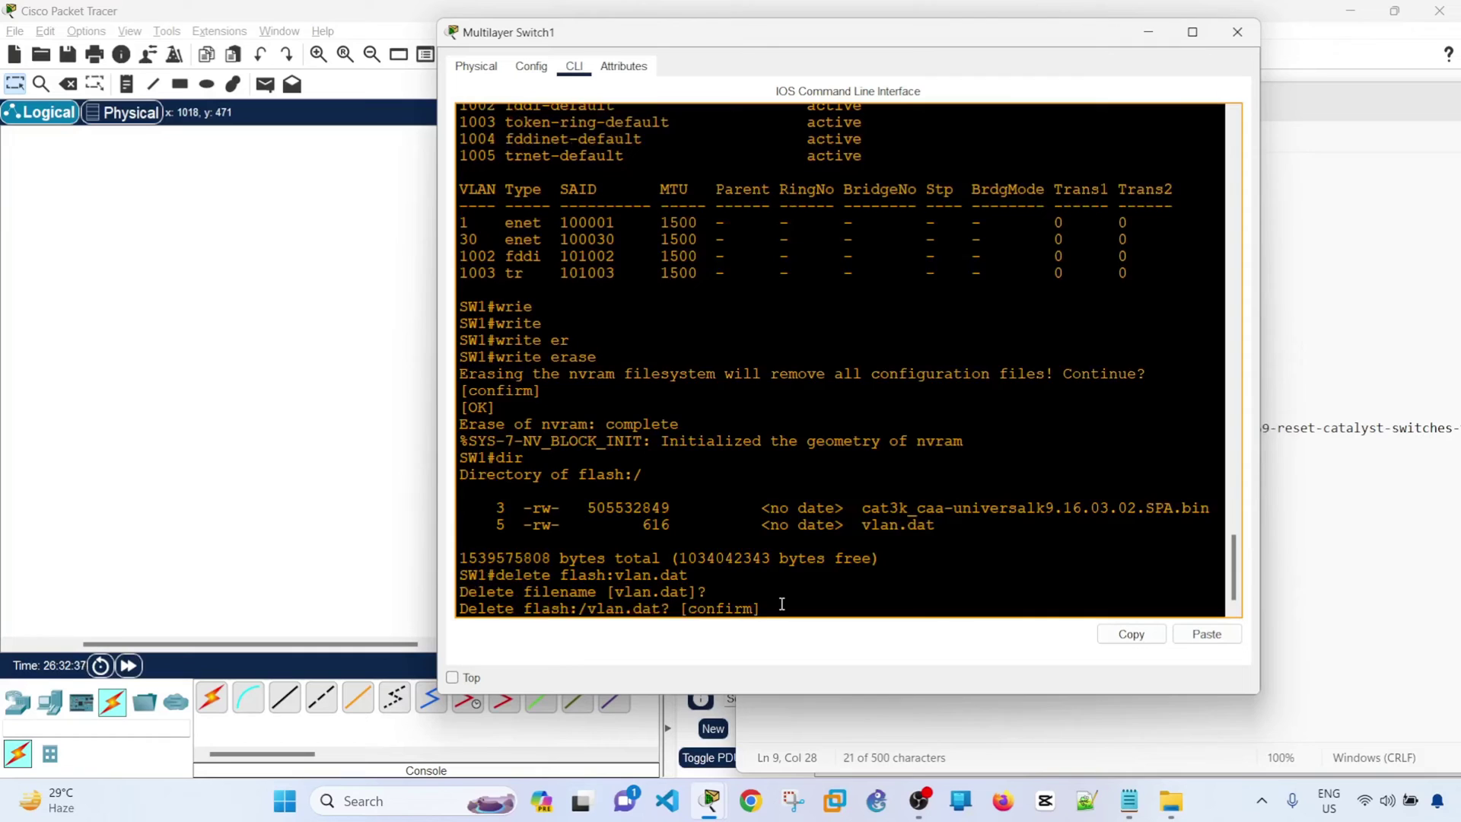
{"action": "key", "text": "Return"}
Step: Reload the switch and confirm the restart
{"action": "type", "text": "reload"}
{"action": "key", "text": "Tab"}
{"action": "key", "text": "Return"}
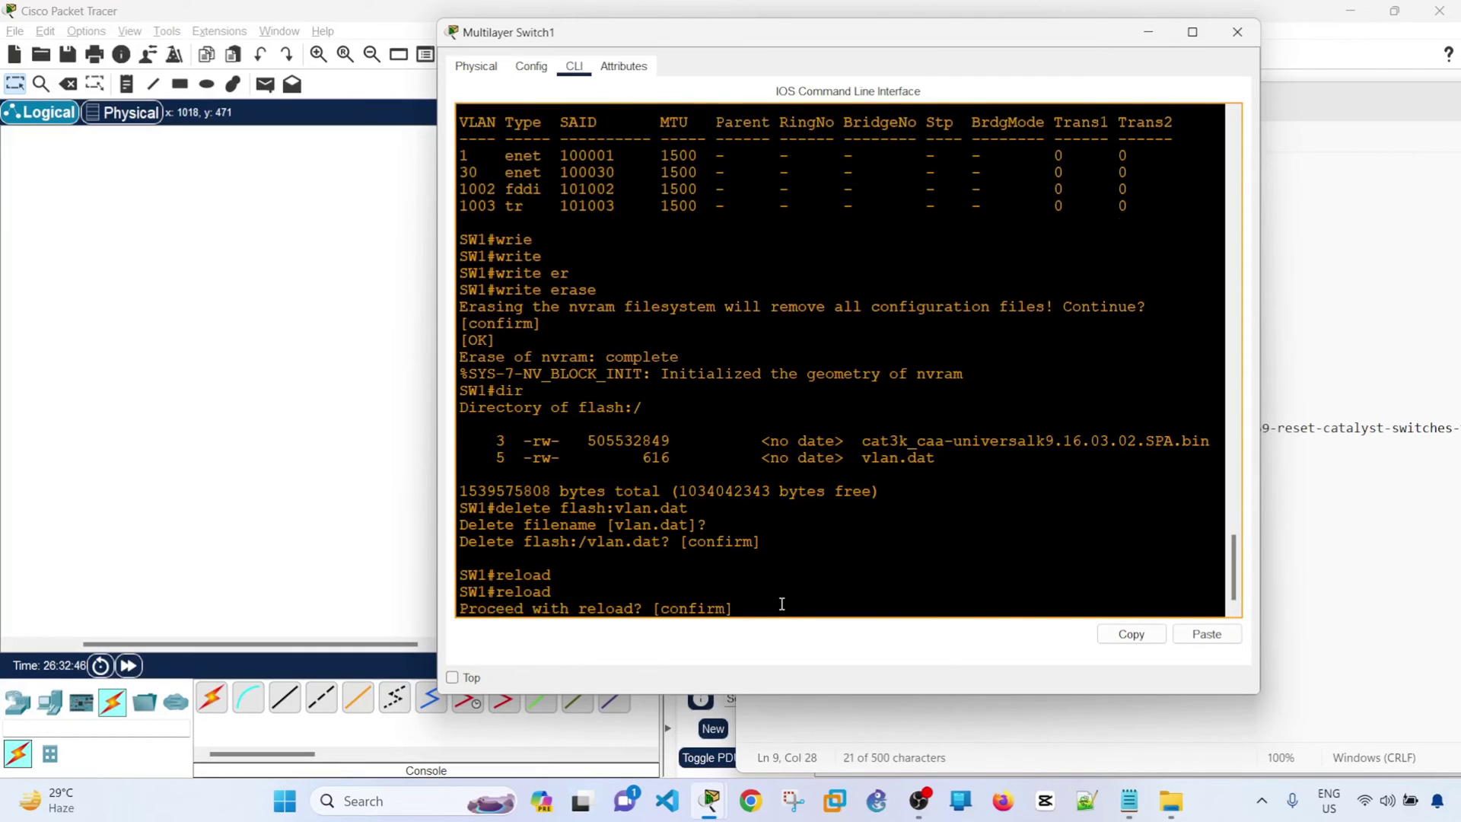
{"action": "key", "text": "Return"}
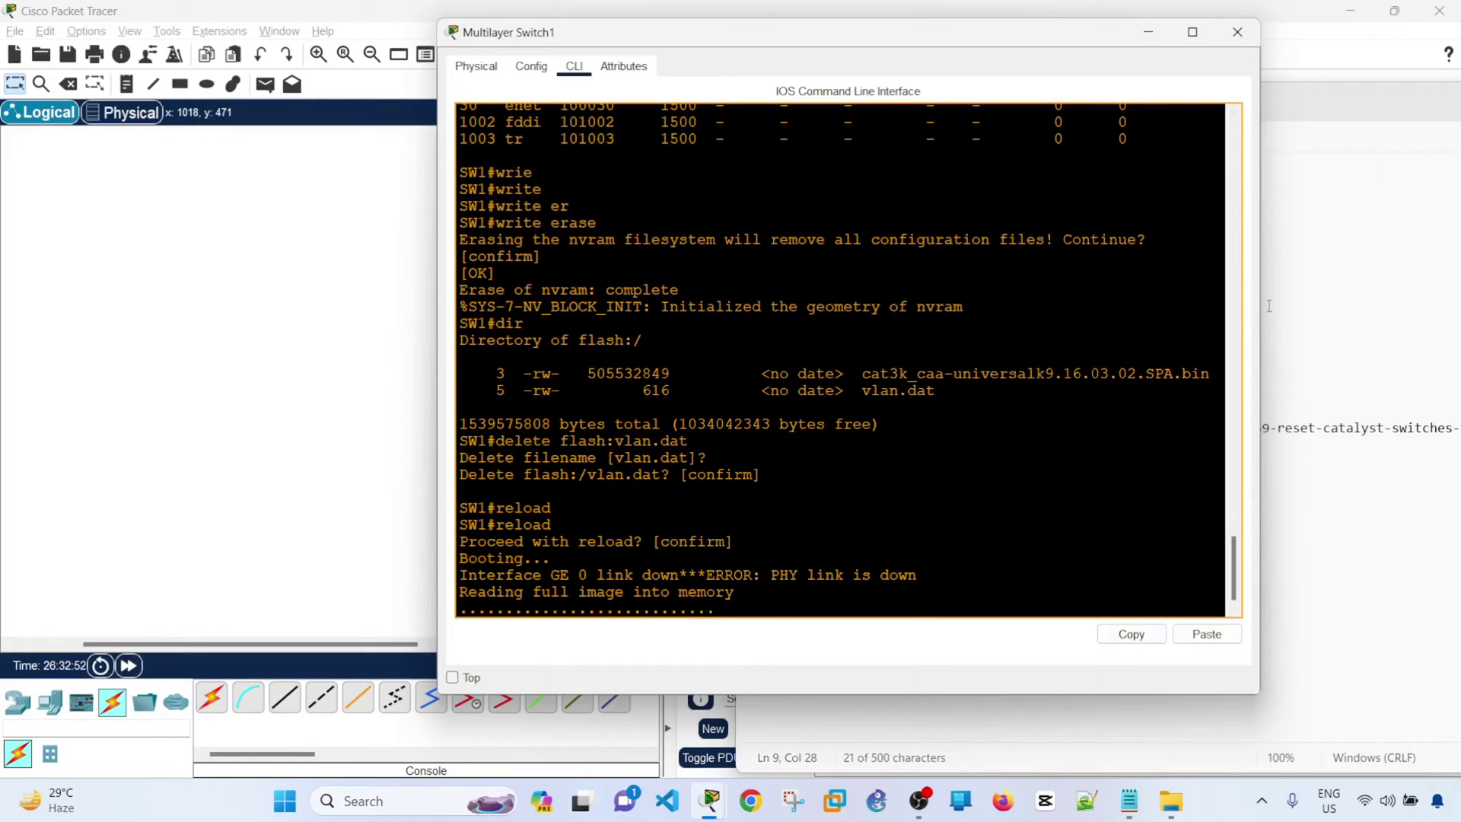
Step: Answer 'no' to the initial configuration dialog and enter privileged mode with en
{"action": "left_click", "coordinate": [1129, 800]}
{"action": "left_click_drag", "start_coordinate": [1126, 98], "coordinate": [1181, 85]}
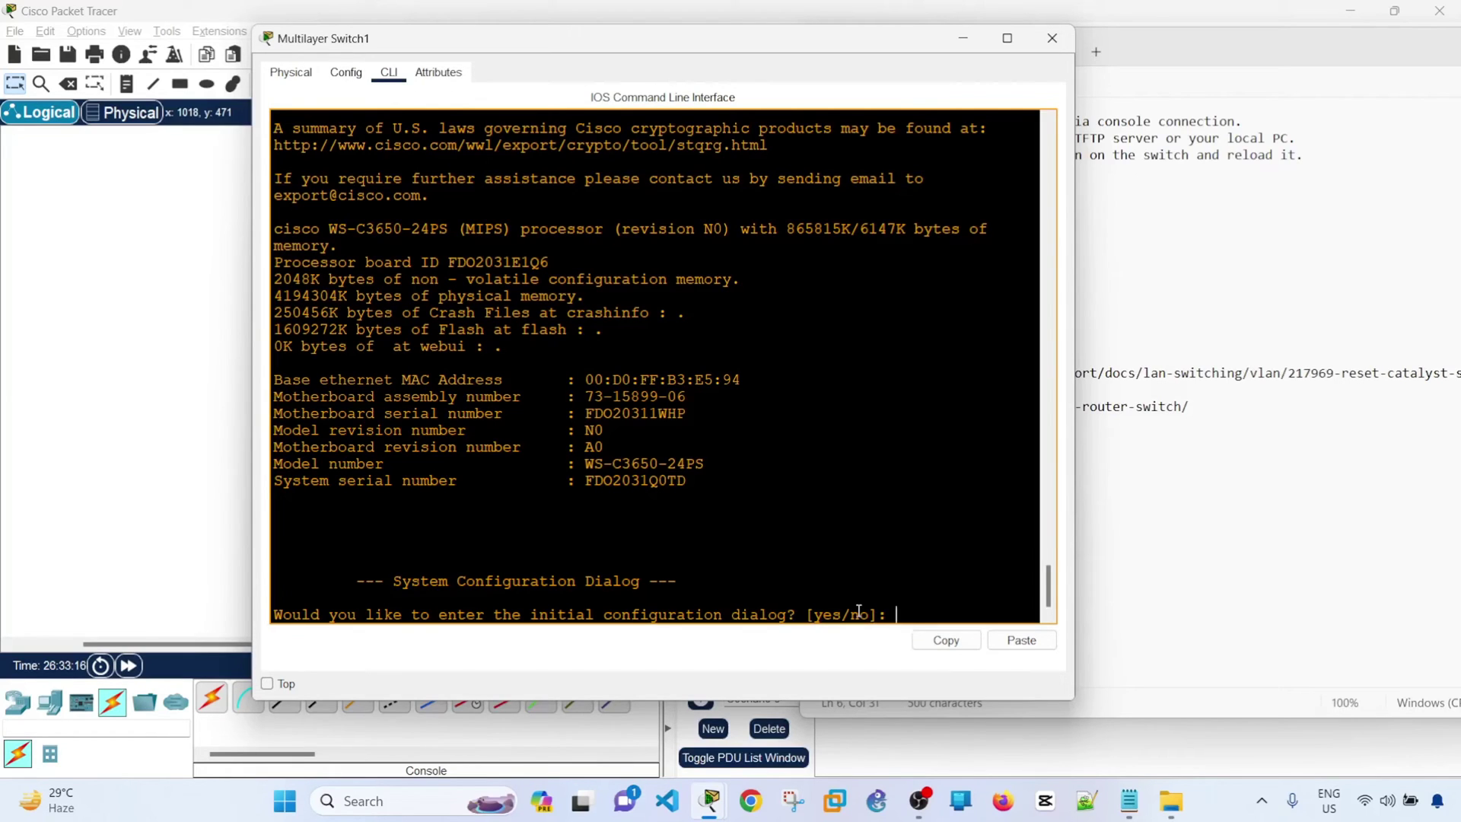
{"action": "type", "text": "no"}
{"action": "key", "text": "Return"}
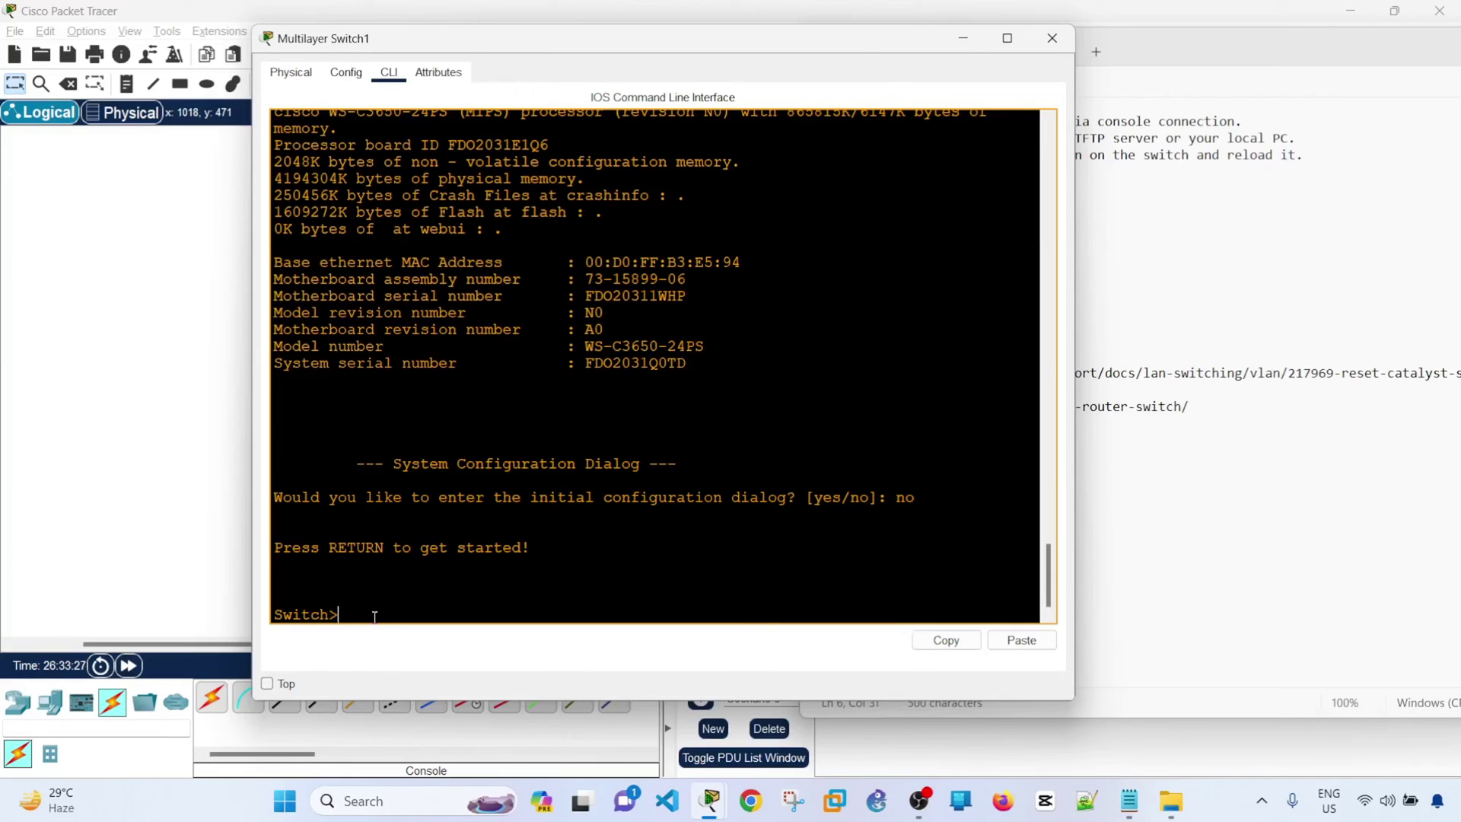
{"action": "type", "text": "en"}
{"action": "key", "text": "Return"}
Step: Run show vlan and dir to verify VLAN 30 and vlan.dat are gone
{"action": "type", "text": "show"}
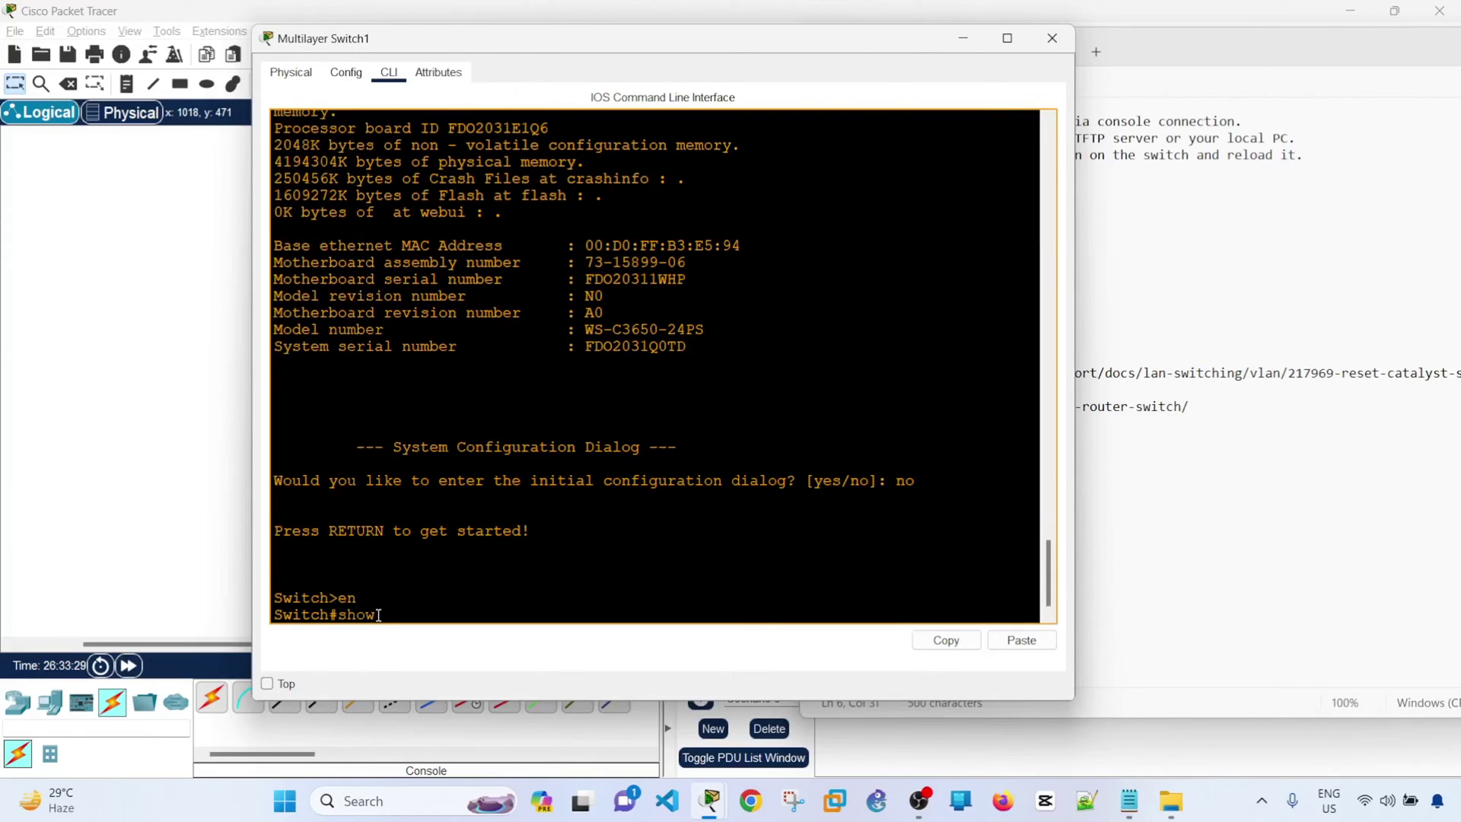
{"action": "type", "text": " vlan"}
{"action": "key", "text": "Return"}
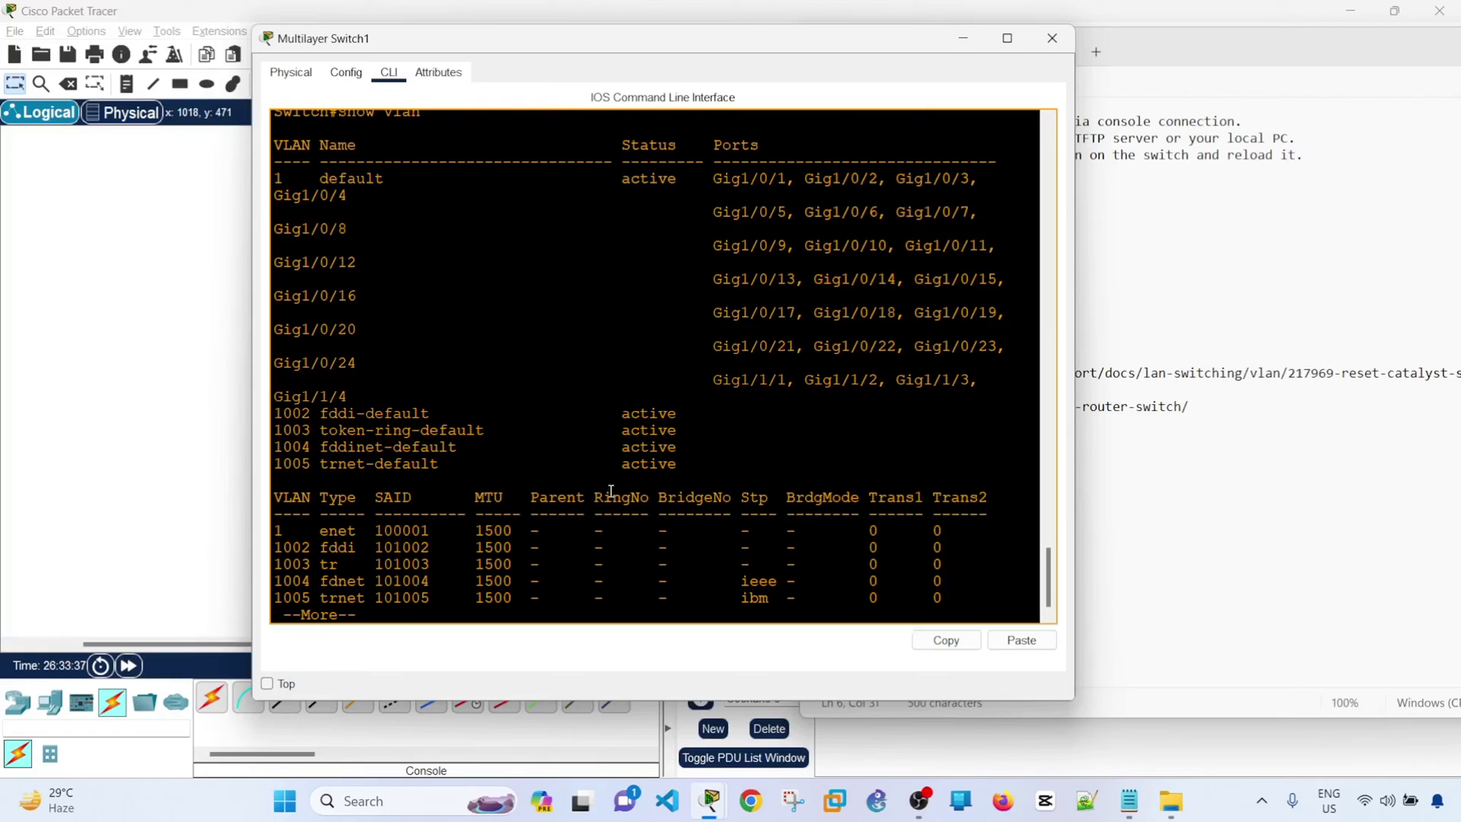
{"action": "type", "text": "qs"}
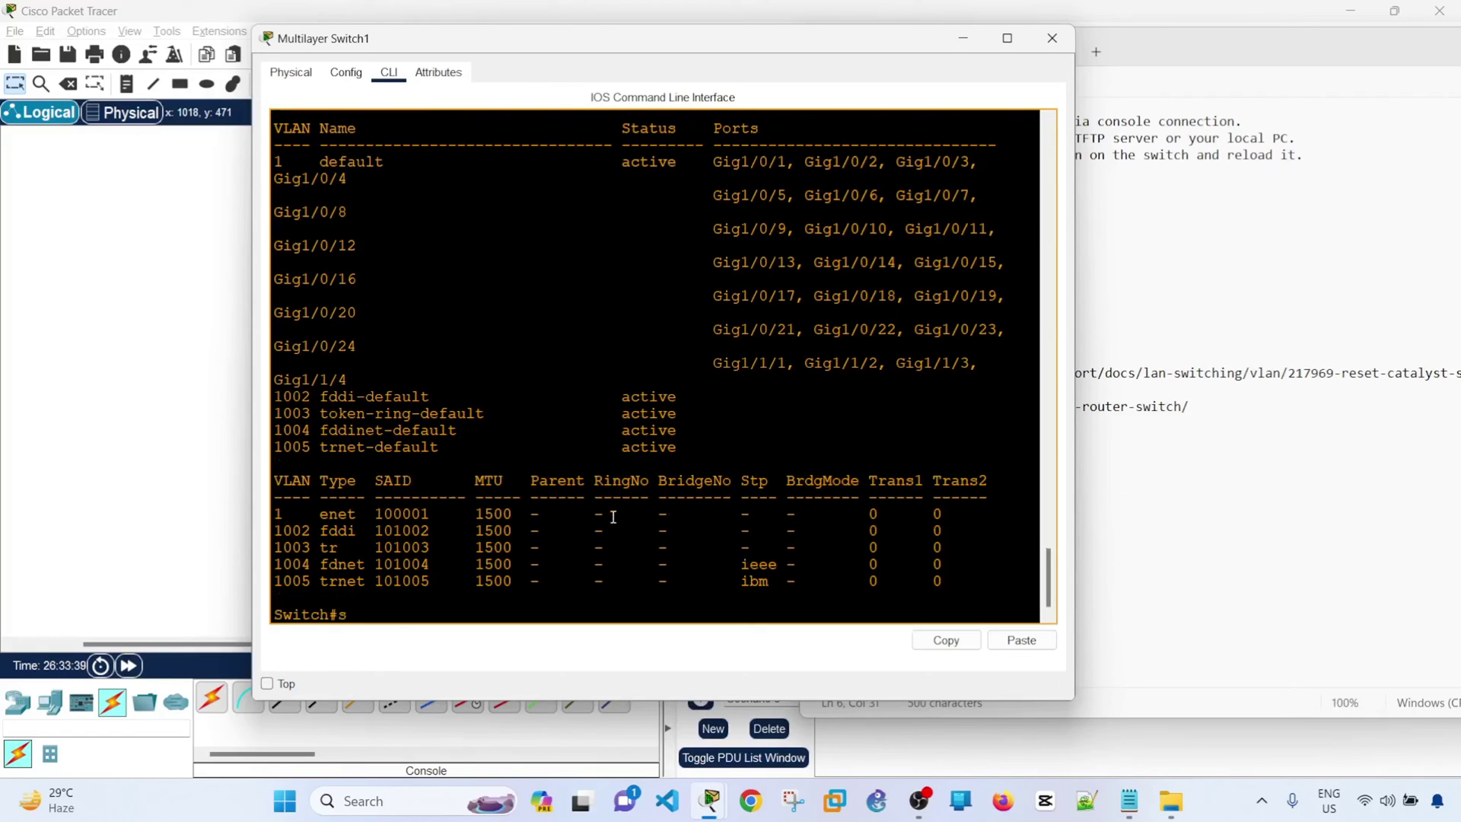
{"action": "type", "text": "how"}
{"action": "key", "text": "BackSpace"}
{"action": "key", "text": "BackSpace"}
{"action": "key", "text": "BackSpace"}
{"action": "key", "text": "BackSpace"}
{"action": "key", "text": "BackSpace"}
{"action": "type", "text": "dir"}
{"action": "key", "text": "Return"}
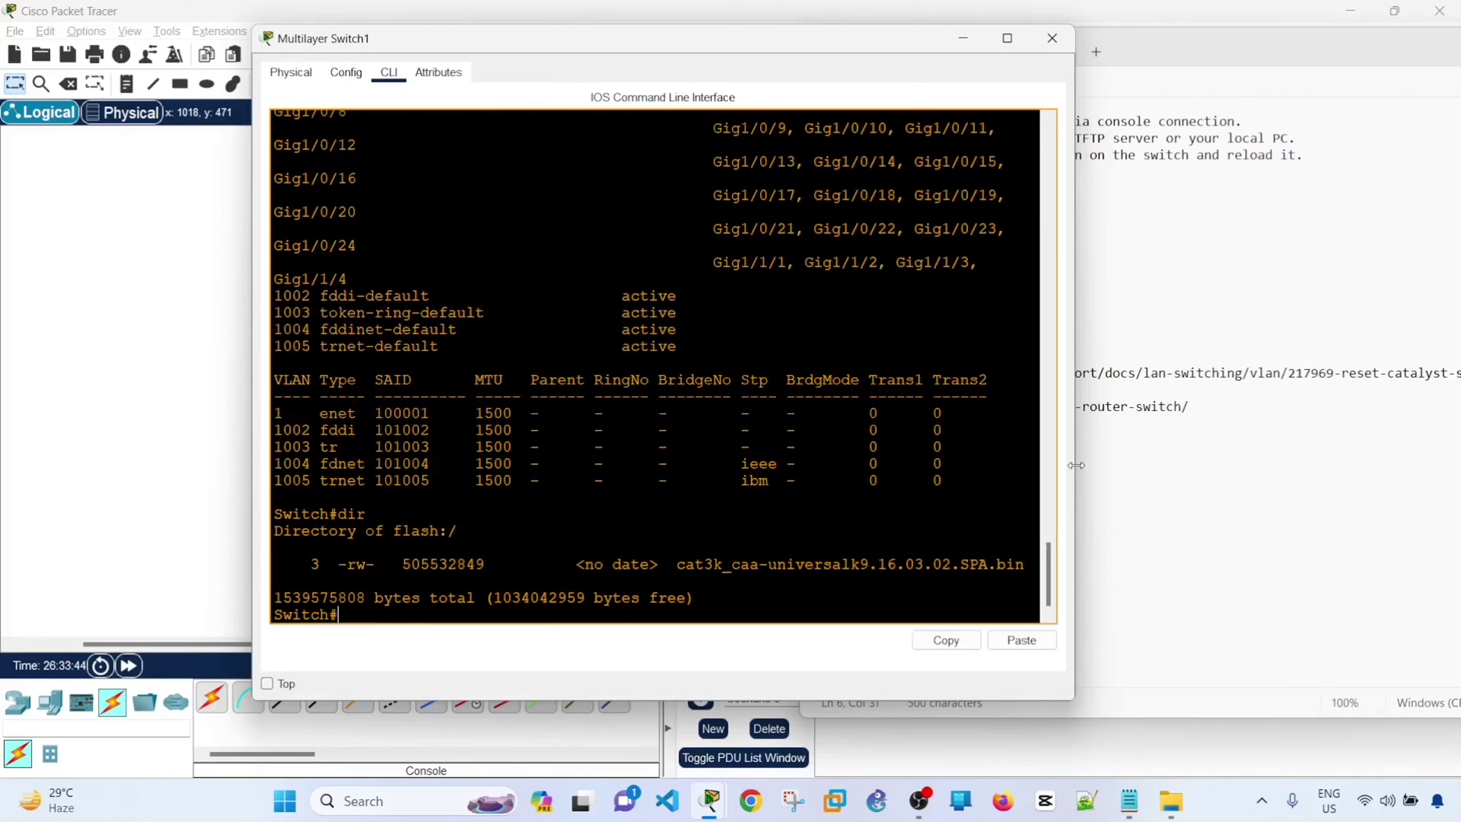
Step: Widen the switch console, bring the guide forward, and highlight vlan.dat in it
{"action": "left_click_drag", "start_coordinate": [1076, 468], "coordinate": [1142, 470]}
{"action": "left_click", "coordinate": [1165, 477]}
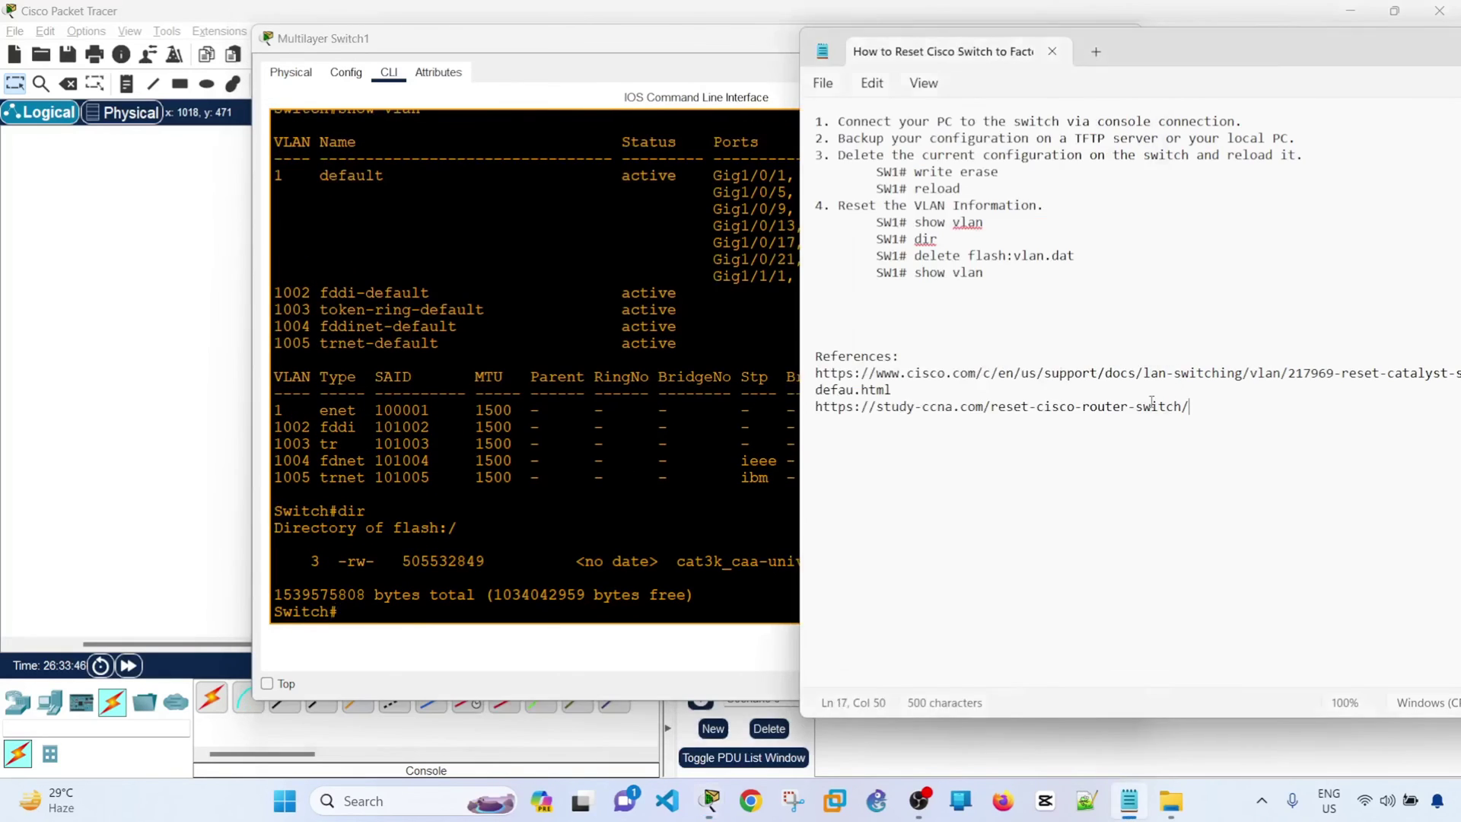
{"action": "left_click_drag", "start_coordinate": [1075, 257], "coordinate": [1018, 256]}
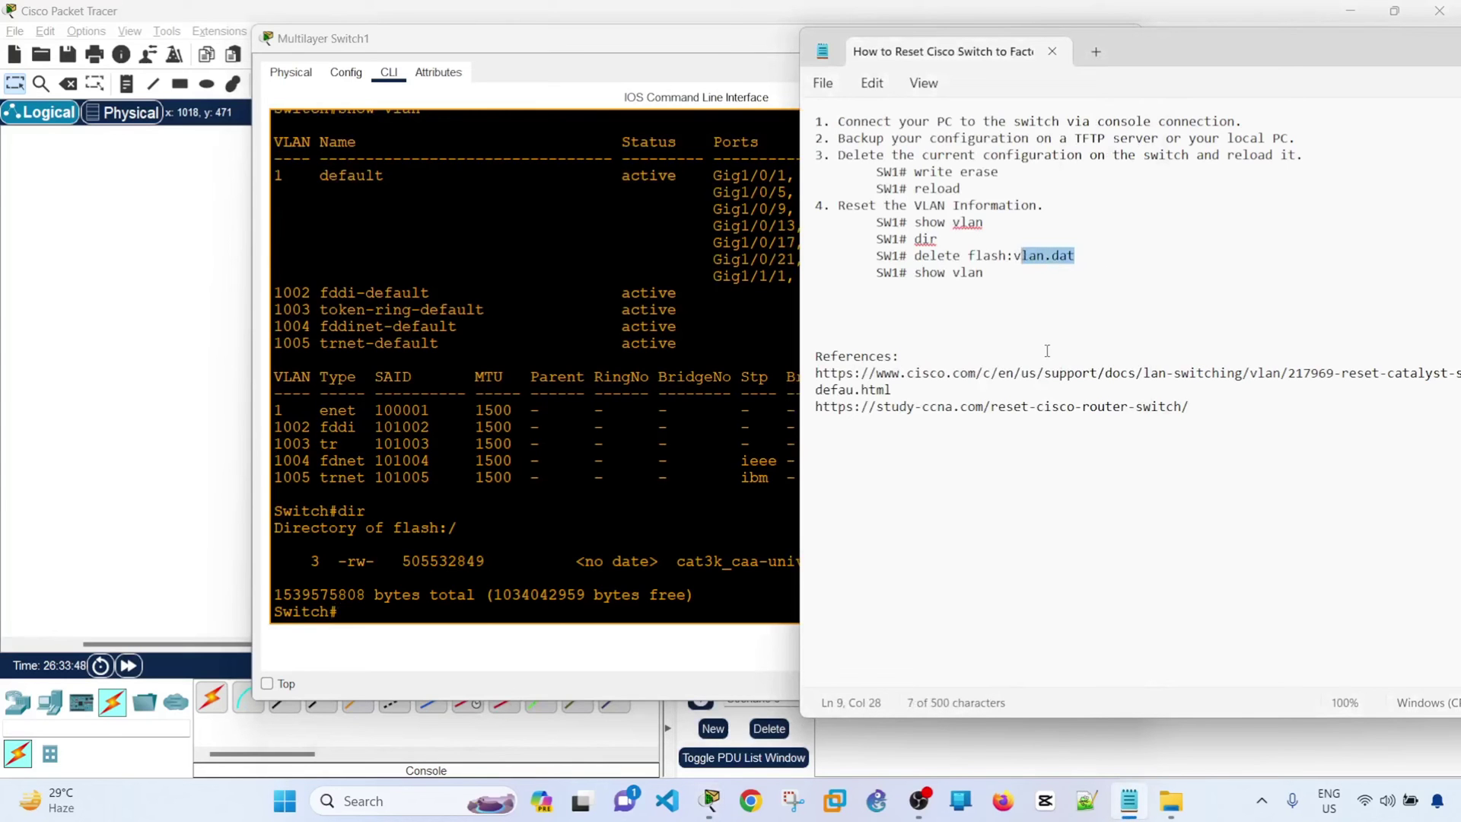